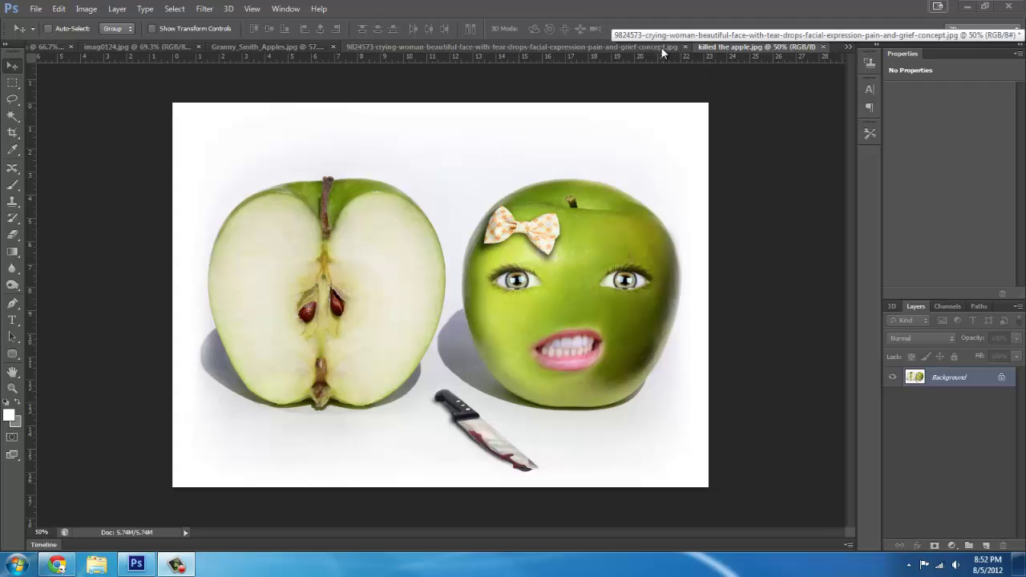
# Review the eye, mouth and knife source photos, bringing the woman's whole face into view.
pyautogui.click(485, 48)
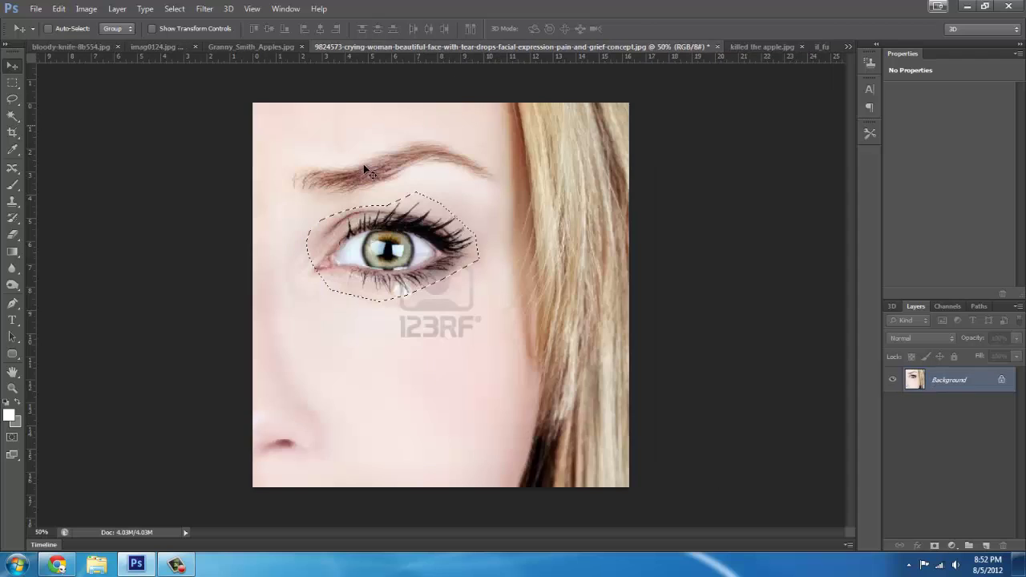
pyautogui.click(283, 48)
pyautogui.click(196, 47)
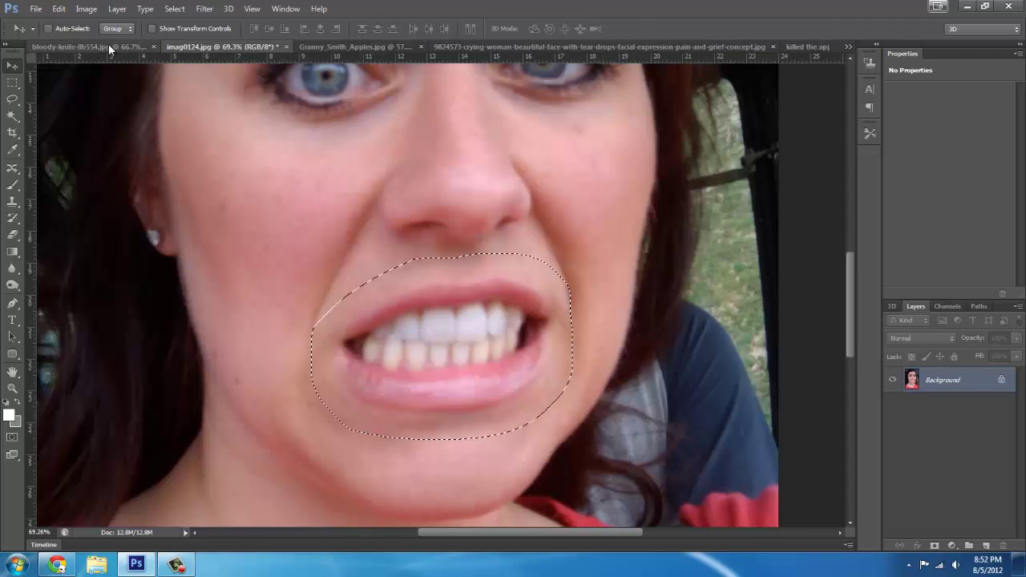
pyautogui.click(108, 45)
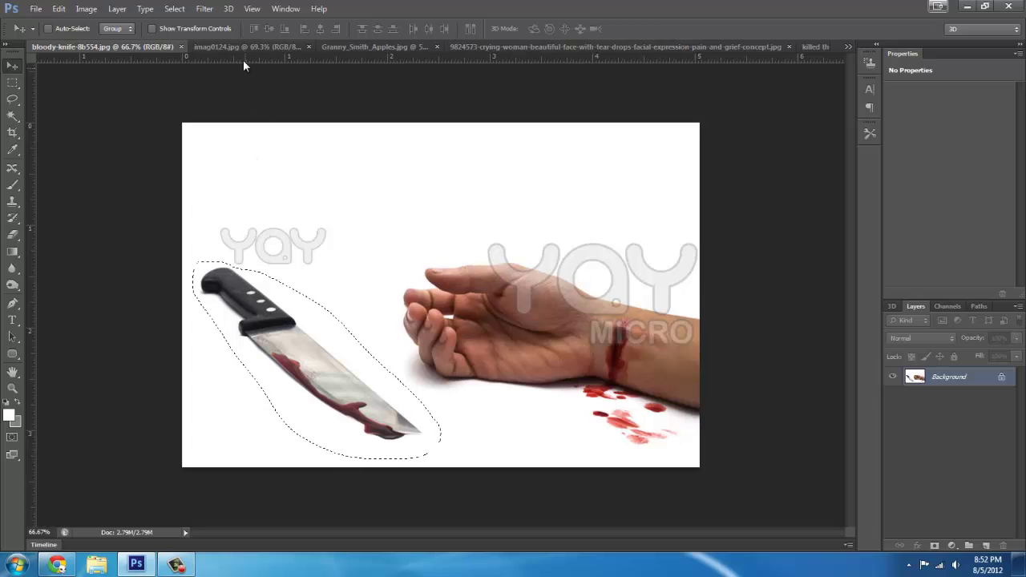
pyautogui.click(240, 46)
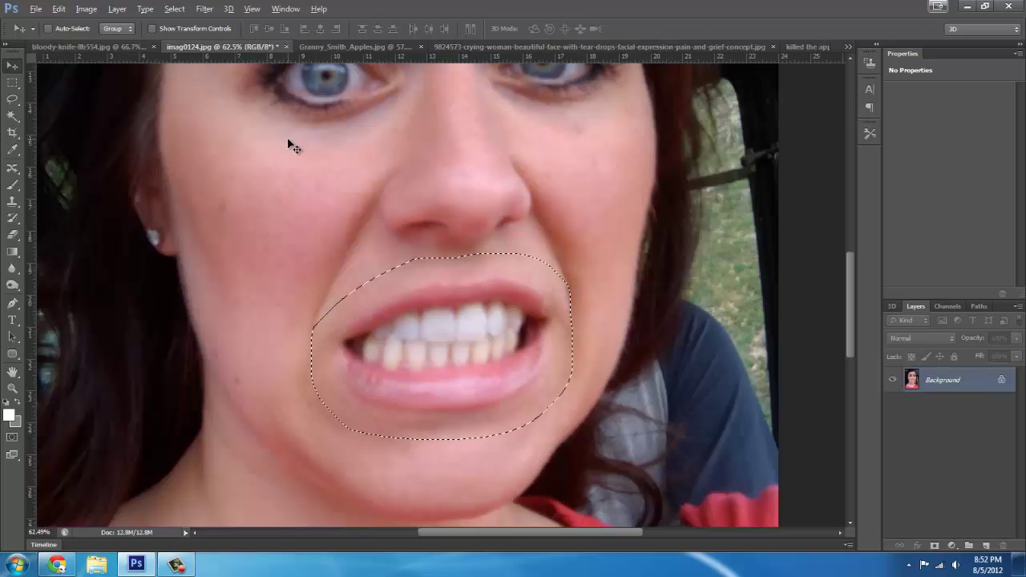
pyautogui.scroll(-5, 288, 140)
pyautogui.moveTo(535, 183); pyautogui.dragTo(599, 297)
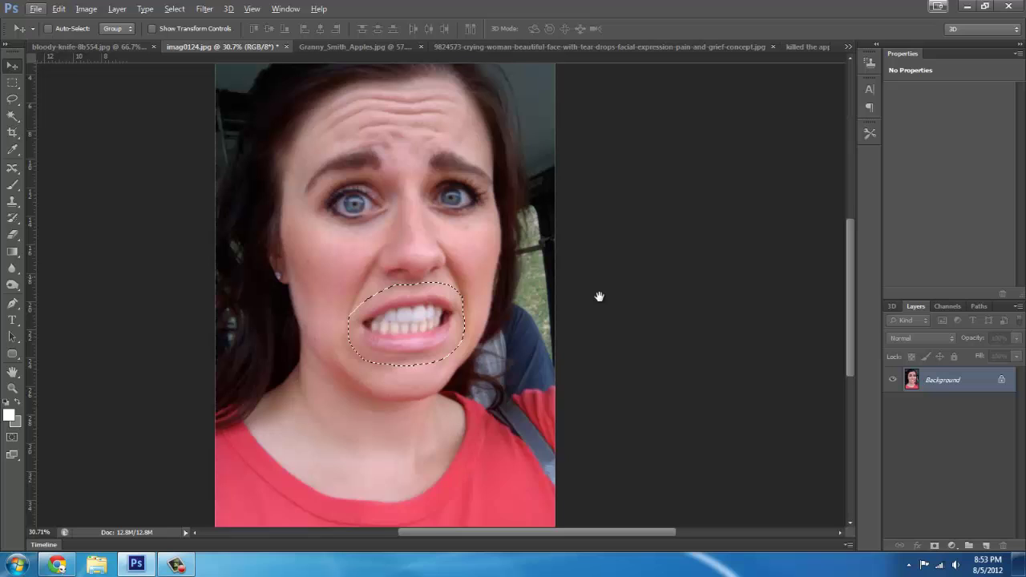
# Cycle through the apples, eye and knife documents again, ending on Granny_Smith_Apples.
pyautogui.click(342, 46)
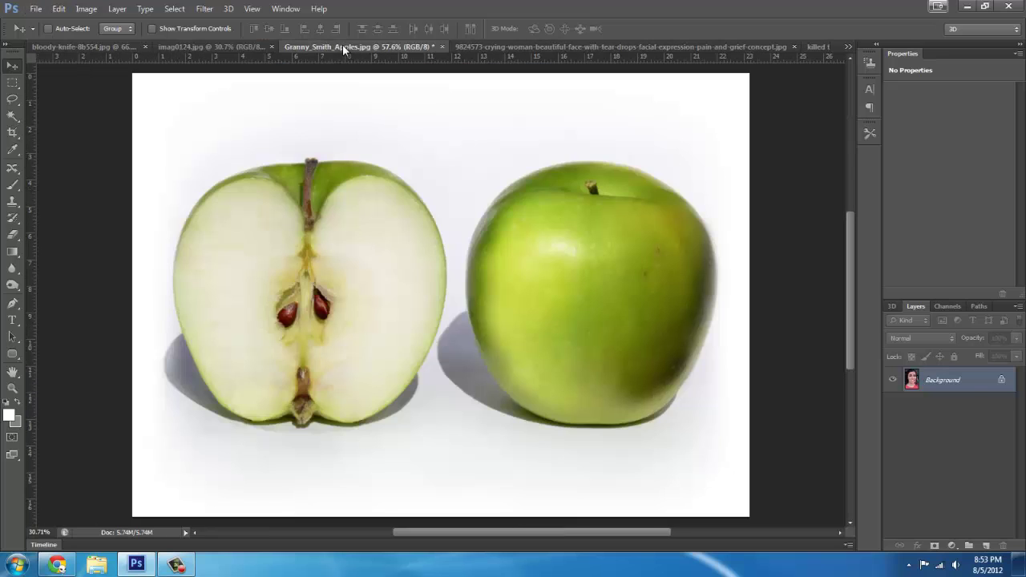
pyautogui.click(461, 47)
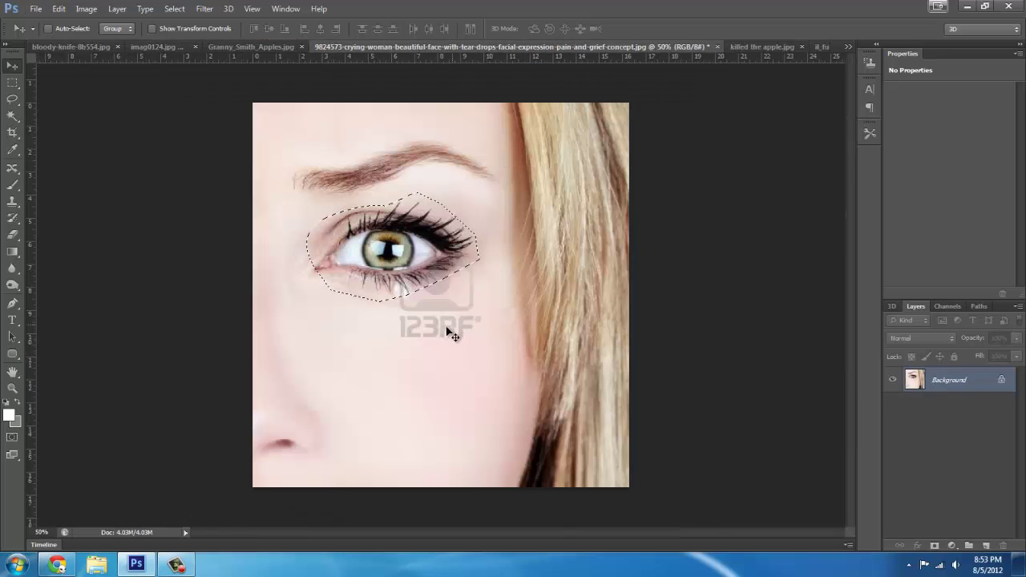
pyautogui.click(74, 46)
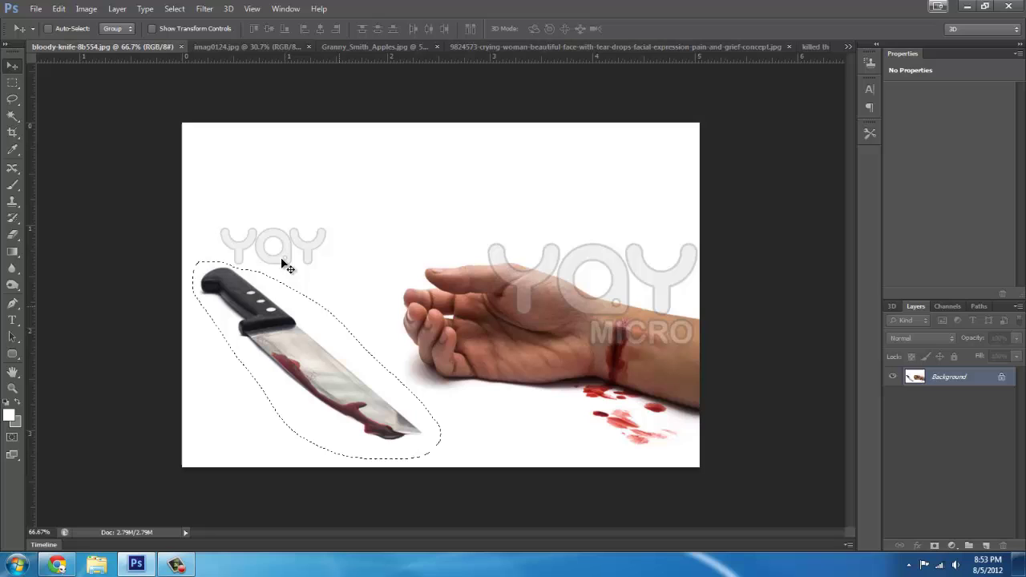
pyautogui.click(546, 48)
pyautogui.click(281, 48)
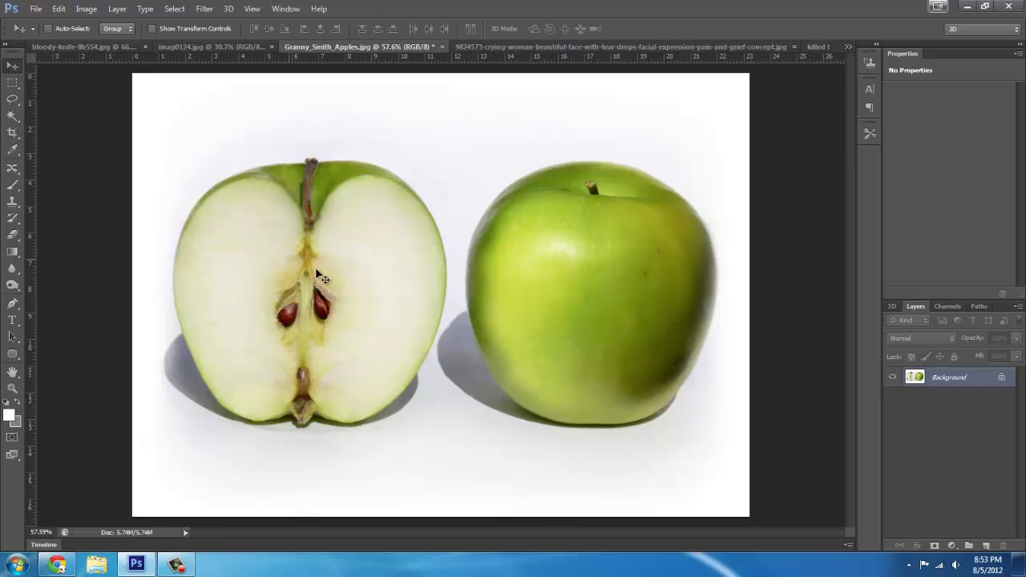
# Try moving the locked apples background, dismiss the error, and check the eye and composite documents.
pyautogui.moveTo(568, 150); pyautogui.dragTo(578, 322)
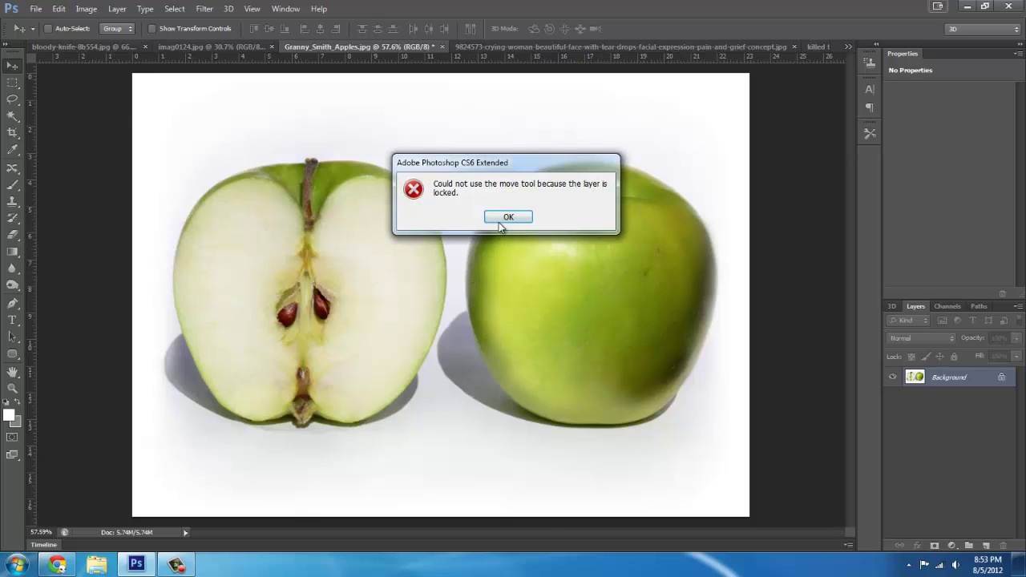
pyautogui.click(505, 221)
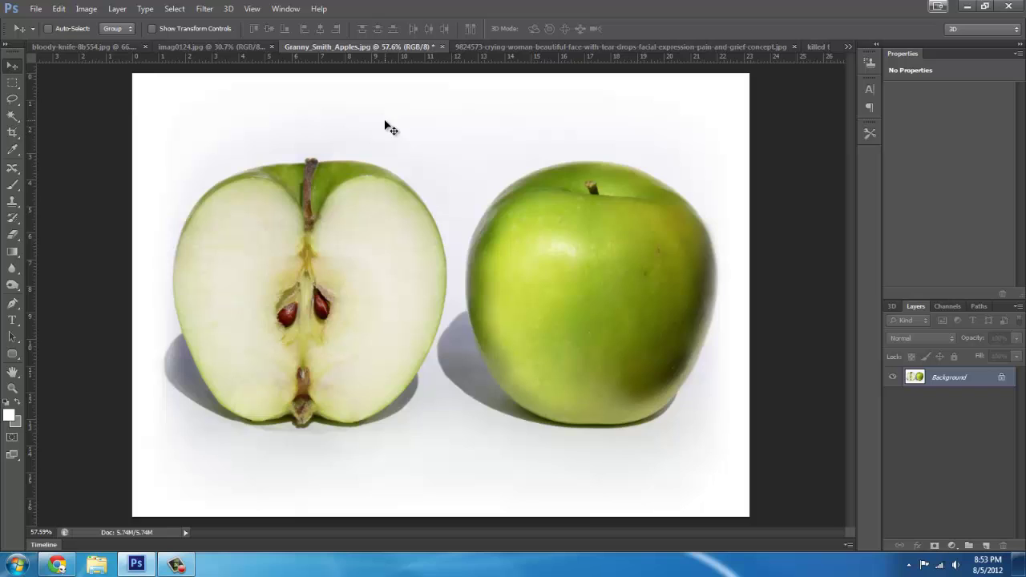
pyautogui.click(483, 46)
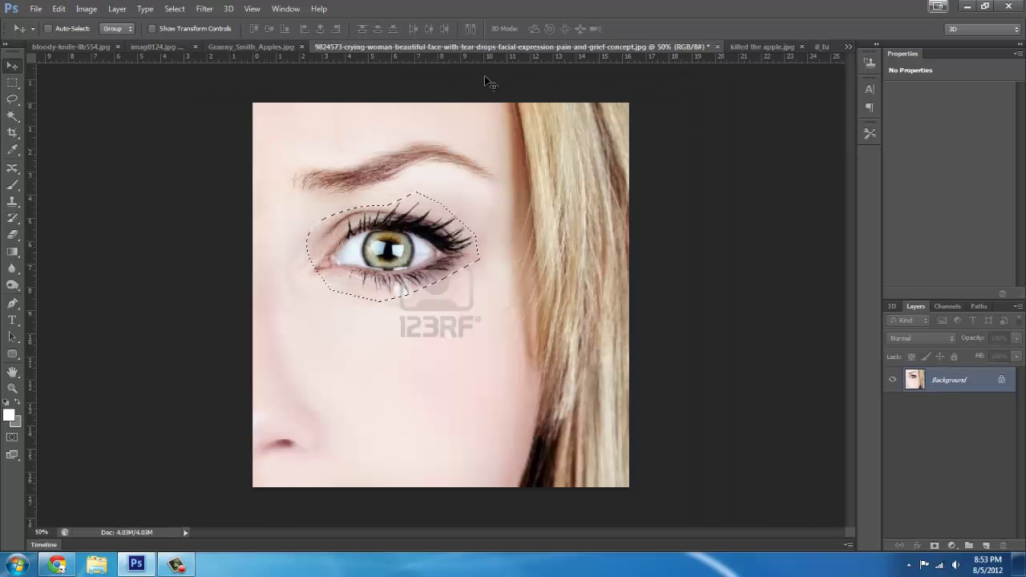
pyautogui.click(734, 47)
pyautogui.click(223, 47)
# Bring up the imag0124 photo with the woman's selected grimacing mouth in view.
pyautogui.click(91, 46)
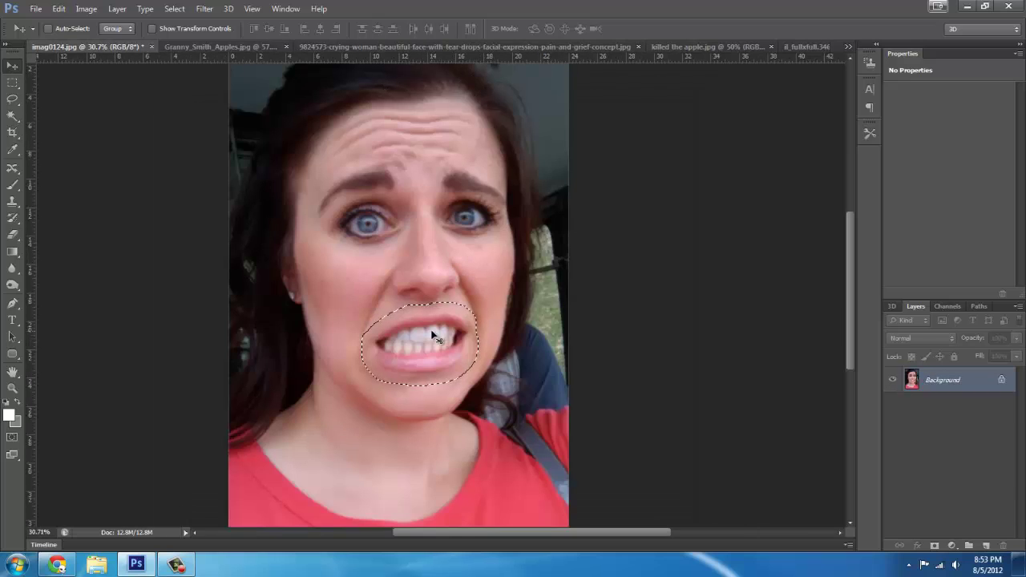
pyautogui.scroll(3, 423, 370)
pyautogui.scroll(-2, 423, 368)
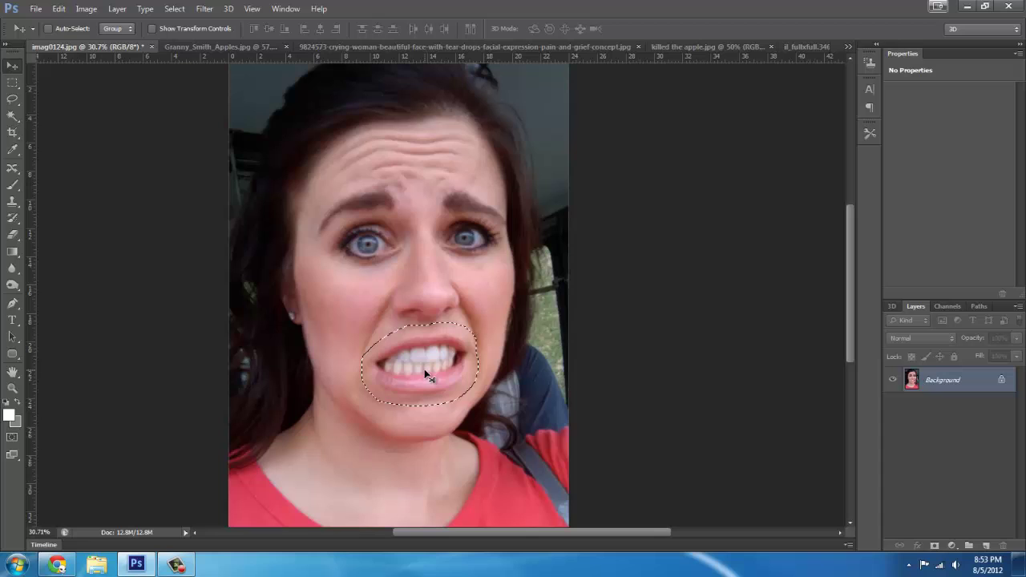
pyautogui.scroll(2, 423, 365)
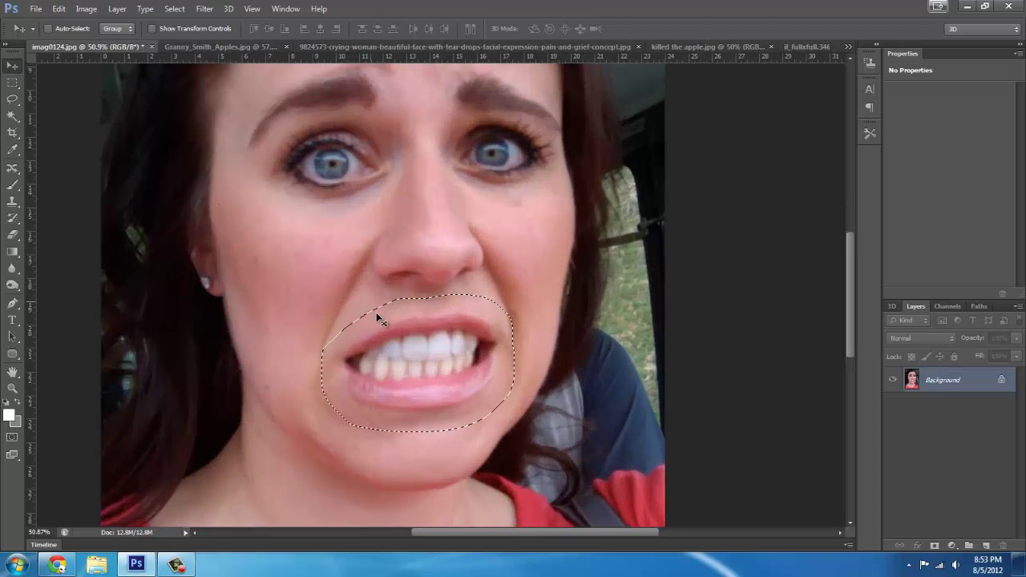
# Carry the mouth onto the apples image as Layer 1, scaled to about 56% on the lower apple.
pyautogui.moveTo(366, 309); pyautogui.dragTo(612, 339)
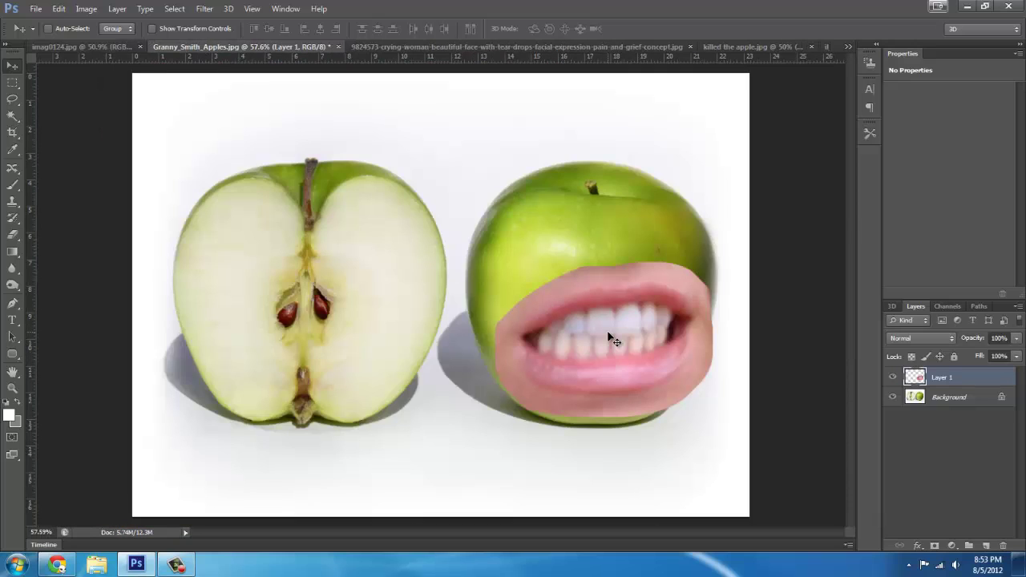
pyautogui.hotkey('ctrl', 't')
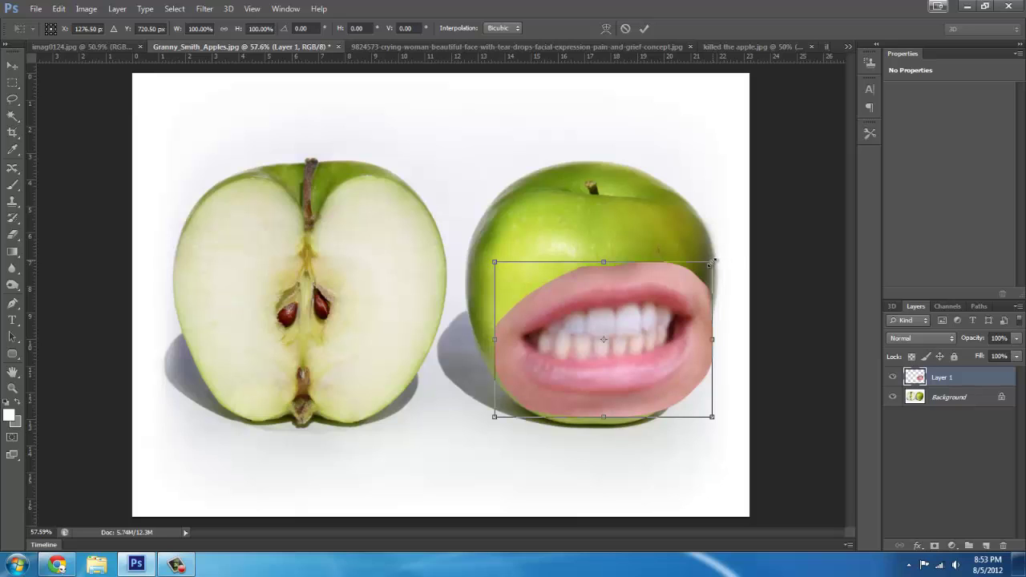
pyautogui.moveTo(713, 262); pyautogui.dragTo(616, 329)
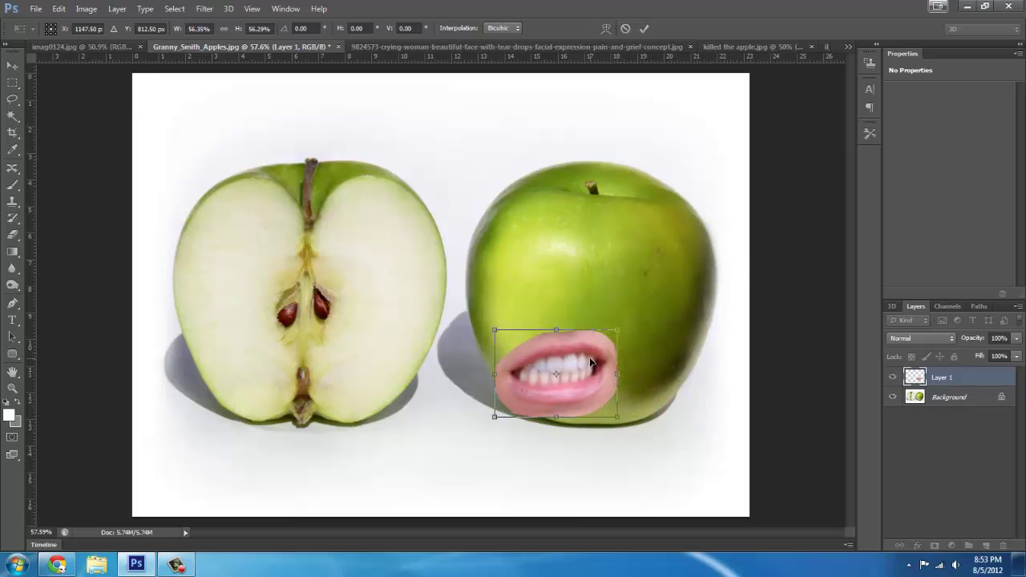
pyautogui.moveTo(591, 362); pyautogui.dragTo(631, 332)
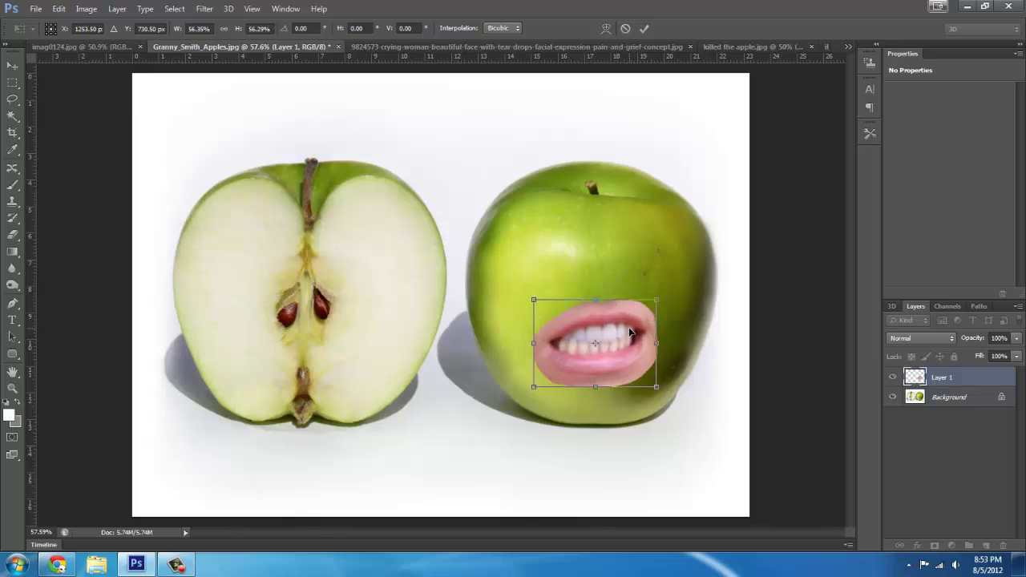
pyautogui.press('Return')
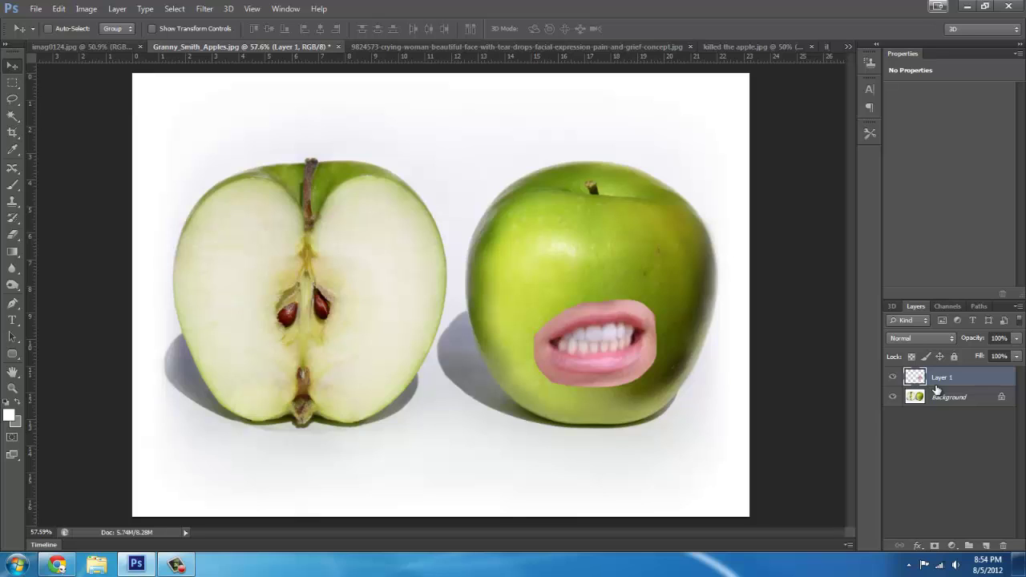
# Duplicate the mouth layer, desaturate the copy, hide Layer 1, and set the copy to Luminosity.
pyautogui.hotkey('ctrl', 'j')
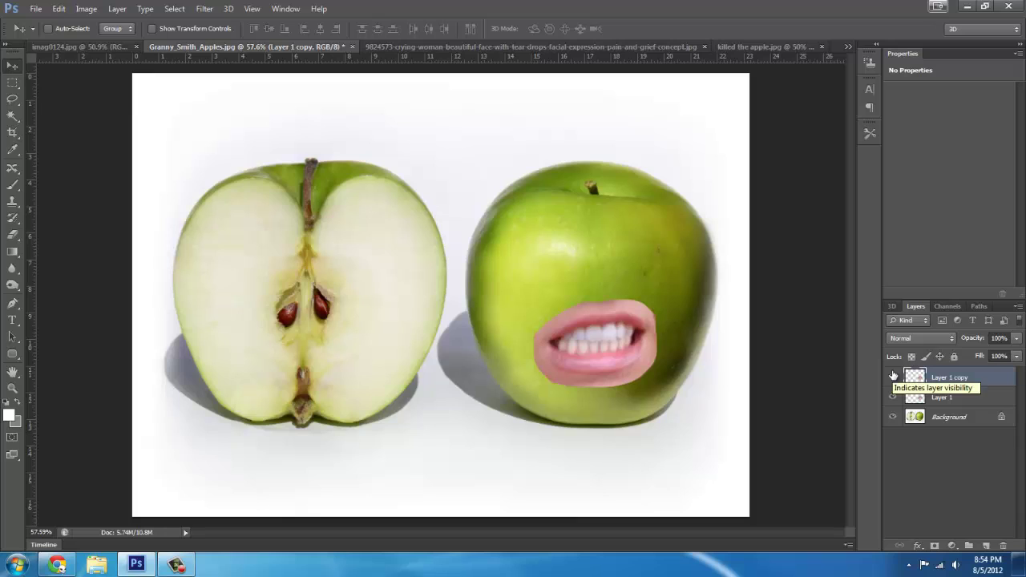
pyautogui.hotkey('ctrl', 'shift', 'u')
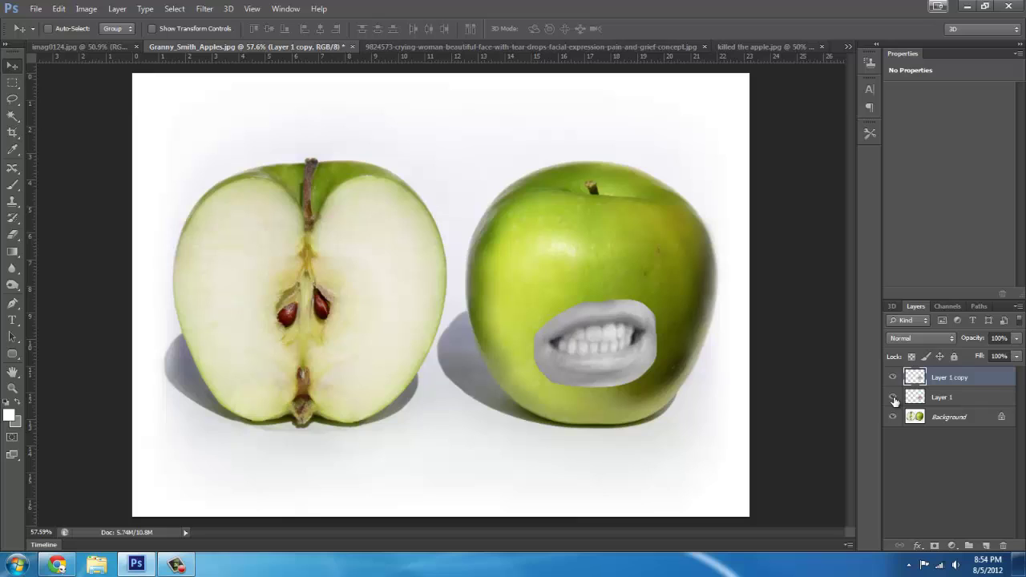
pyautogui.click(946, 401)
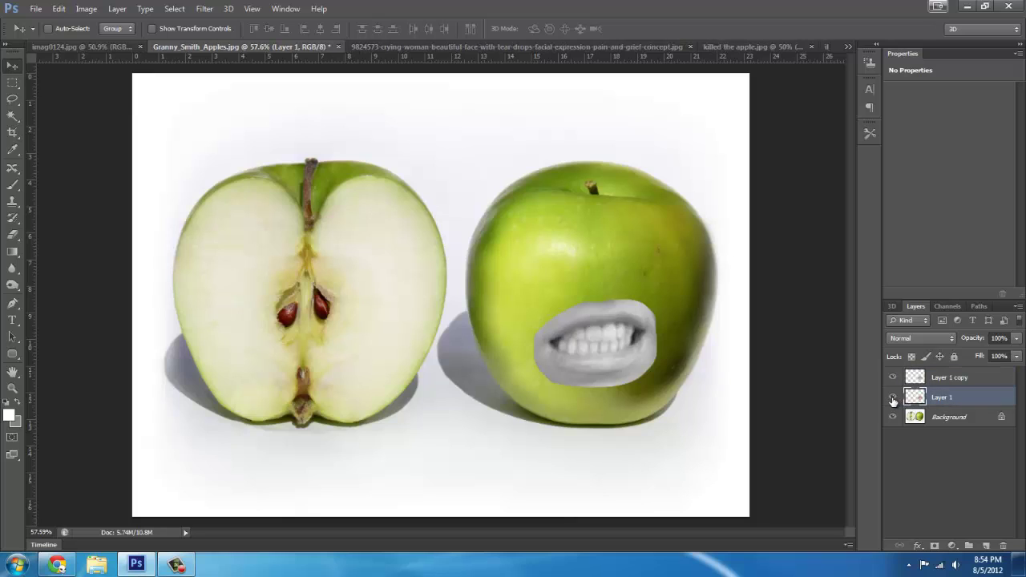
pyautogui.click(894, 399)
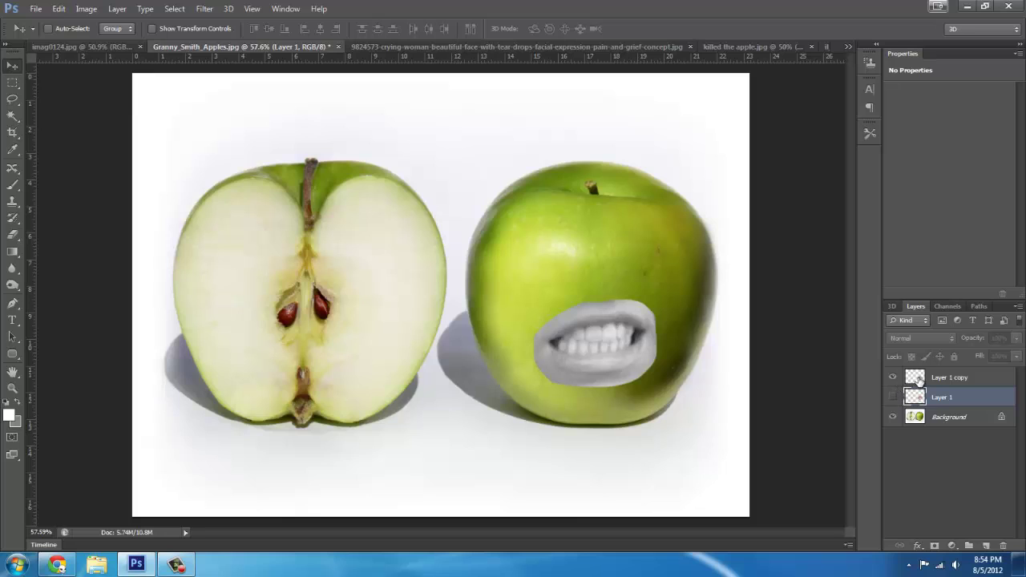
pyautogui.click(944, 380)
pyautogui.click(917, 338)
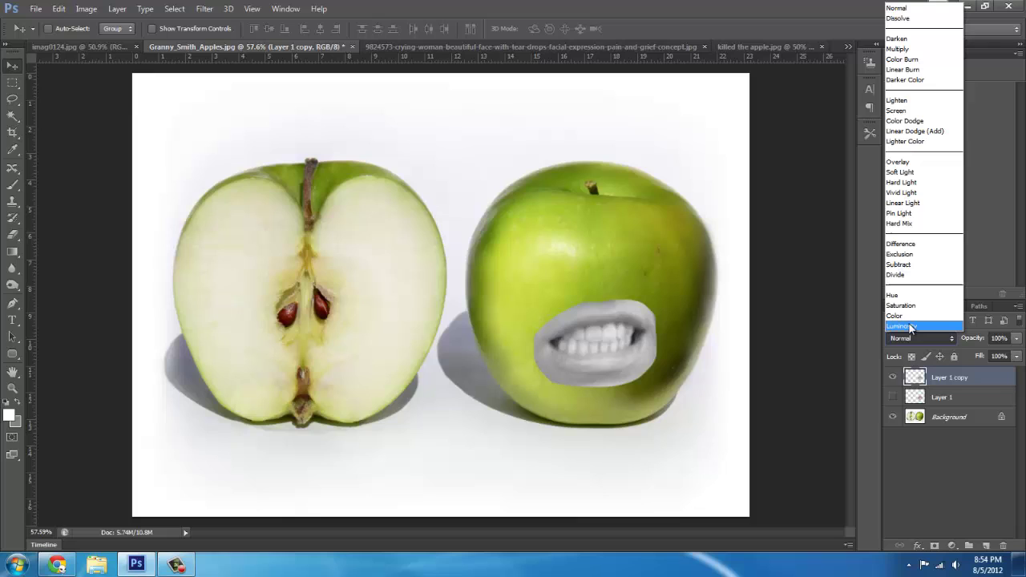
pyautogui.click(911, 327)
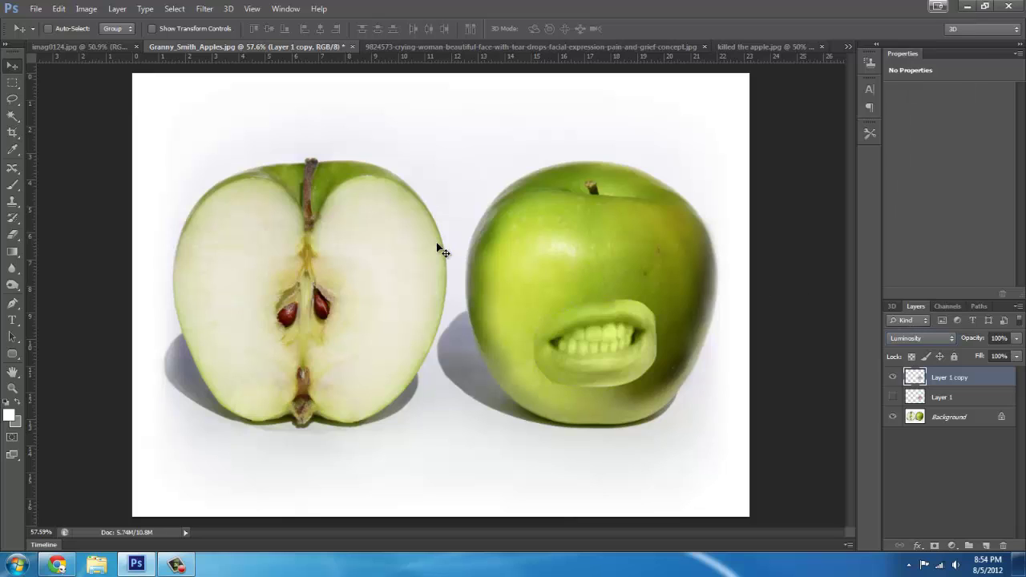
# Erase the mouth copy's upper-left and lower-left edges with the 42% opacity Eraser.
pyautogui.click(12, 234)
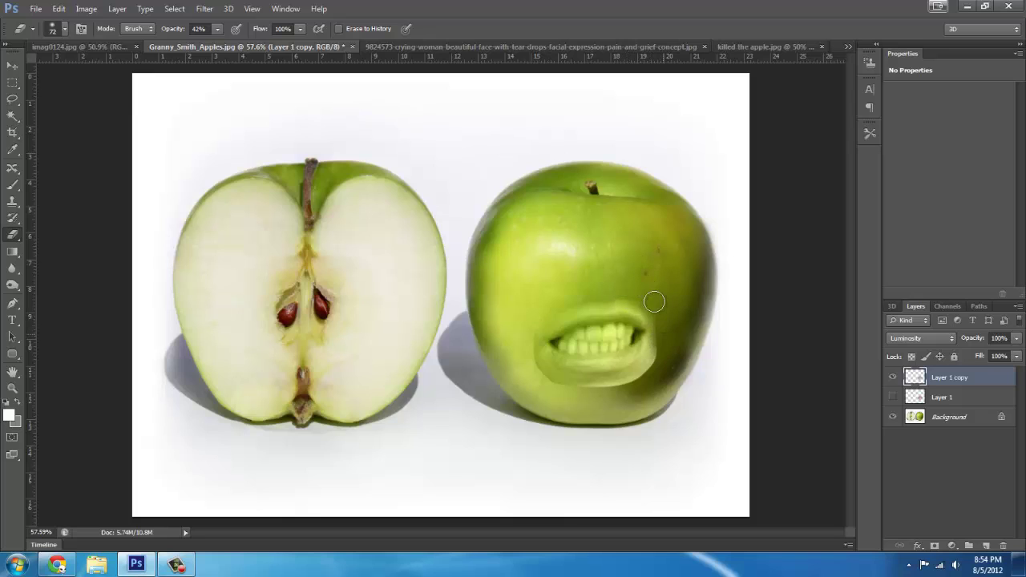
pyautogui.moveTo(615, 294); pyautogui.dragTo(553, 301)
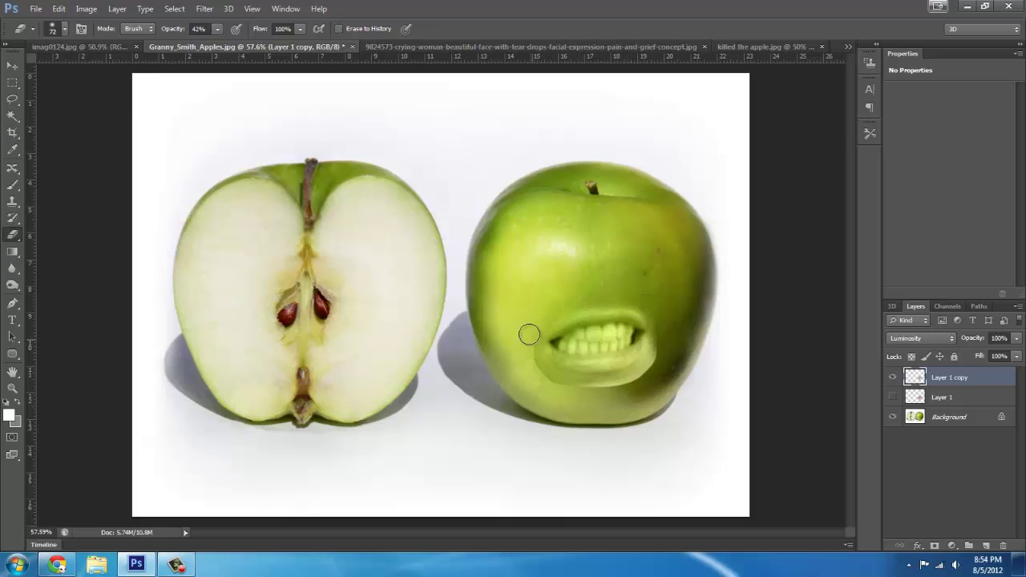
pyautogui.moveTo(529, 335)
pyautogui.mouseDown()
pyautogui.moveTo(545, 383)
pyautogui.moveTo(539, 376)
pyautogui.moveTo(567, 398)
pyautogui.moveTo(556, 391)
pyautogui.moveTo(604, 398)
pyautogui.moveTo(572, 393)
pyautogui.moveTo(640, 387)
pyautogui.moveTo(610, 398)
pyautogui.moveTo(631, 394)
pyautogui.moveTo(664, 345)
pyautogui.moveTo(654, 371)
pyautogui.moveTo(660, 326)
pyautogui.moveTo(651, 382)
pyautogui.moveTo(580, 397)
pyautogui.moveTo(548, 389)
pyautogui.moveTo(630, 384)
pyautogui.mouseUp()
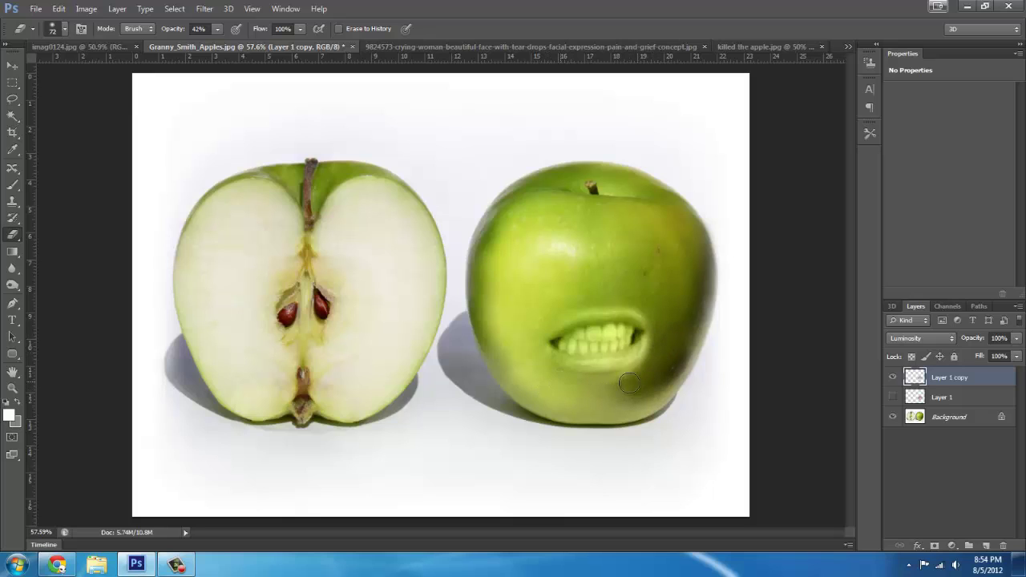
# Show Layer 1, give it a layer mask, and fill the mask with black.
pyautogui.click(893, 399)
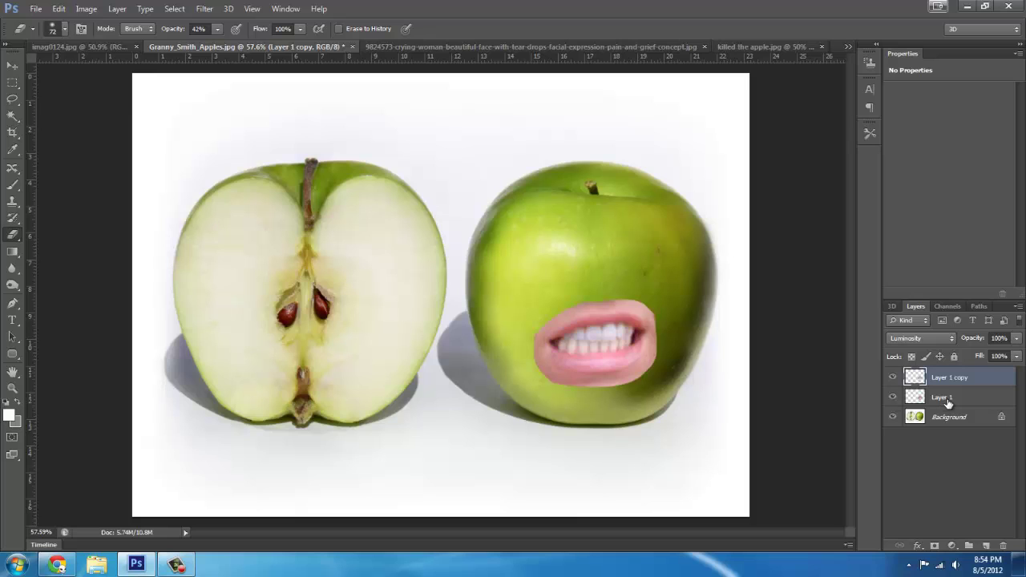
pyautogui.rightClick(948, 403)
pyautogui.click(970, 547)
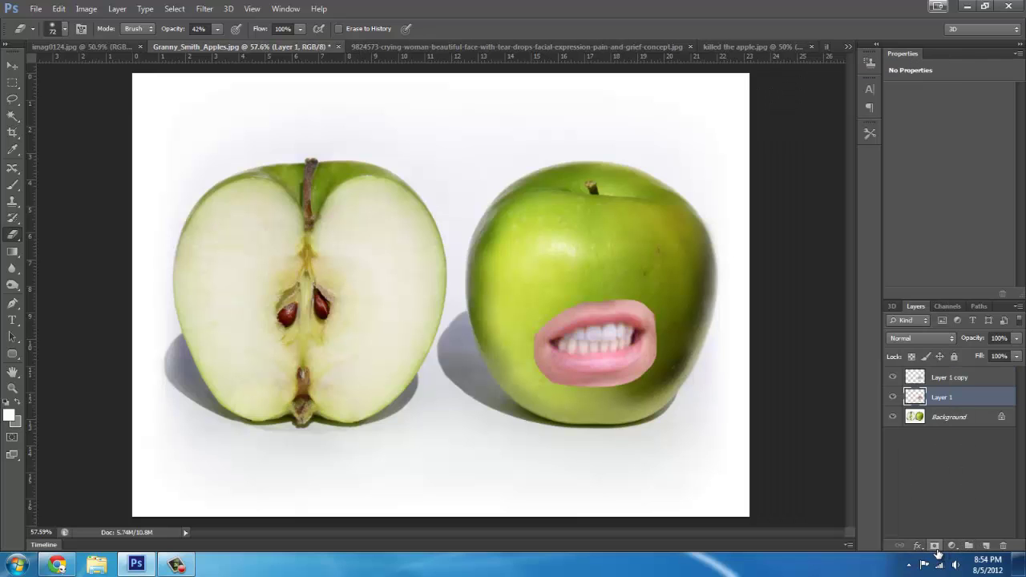
pyautogui.click(935, 546)
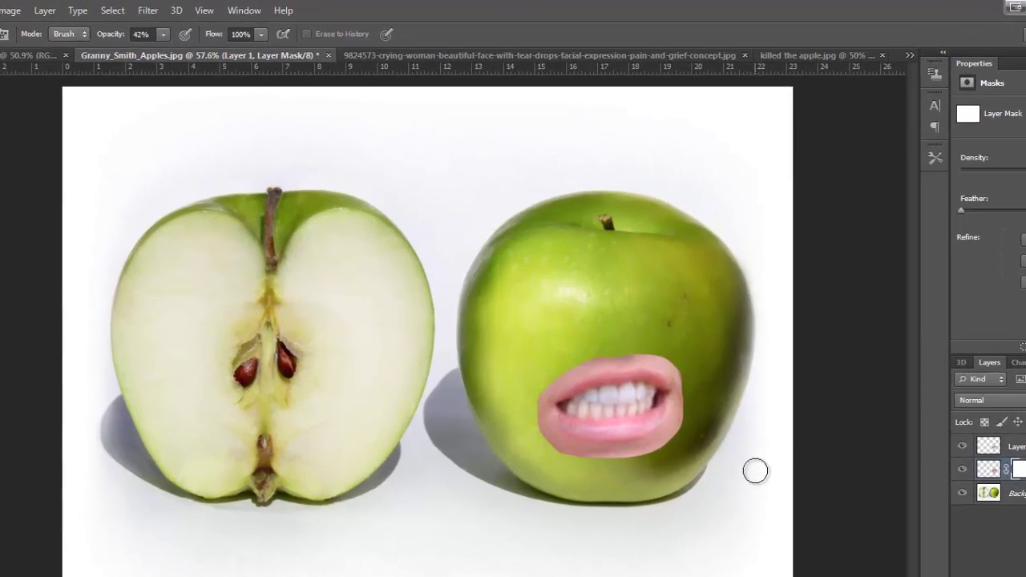
pyautogui.press('i')
pyautogui.hotkey('shift', 'BackSpace')
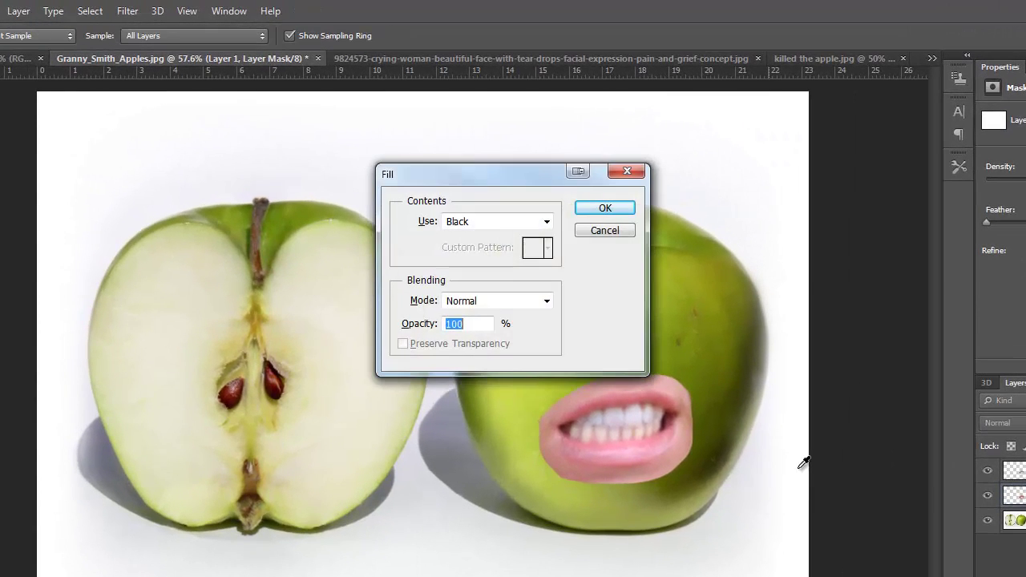
pyautogui.click(607, 210)
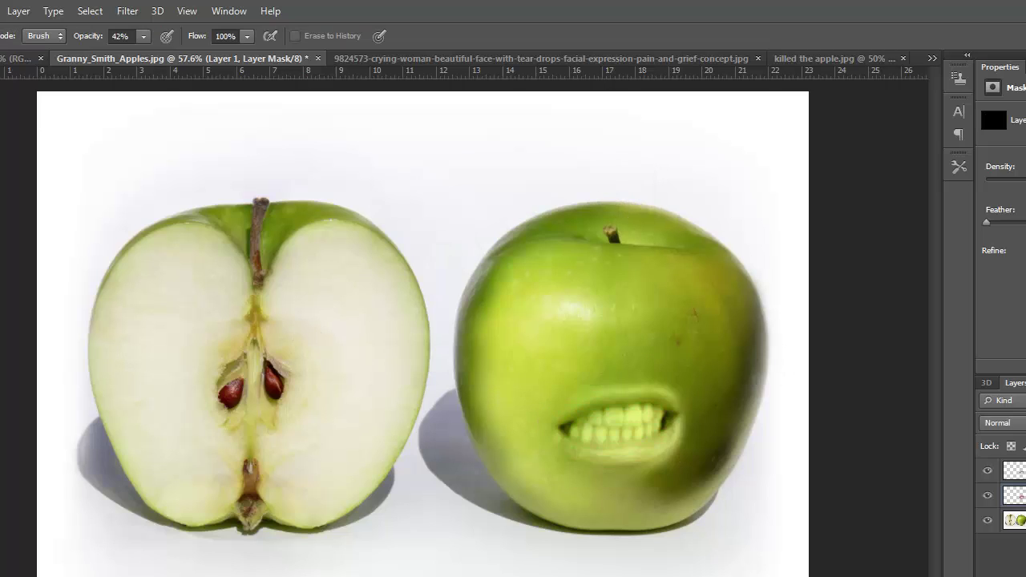
# Paint white on the mask to reveal the pink lips and teeth.
pyautogui.press('b')
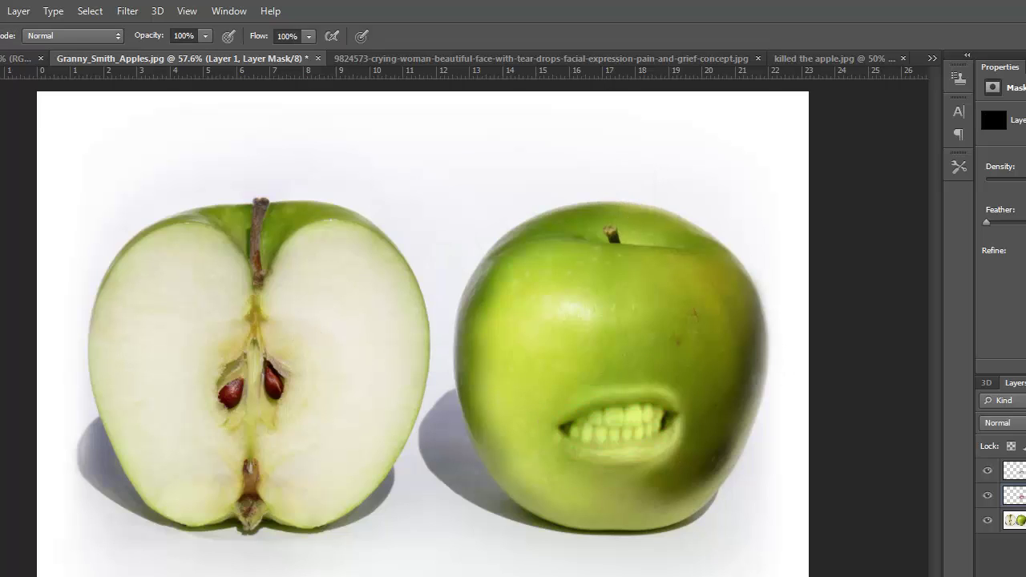
pyautogui.moveTo(567, 424); pyautogui.dragTo(595, 419)
pyautogui.scroll(5, 597, 422)
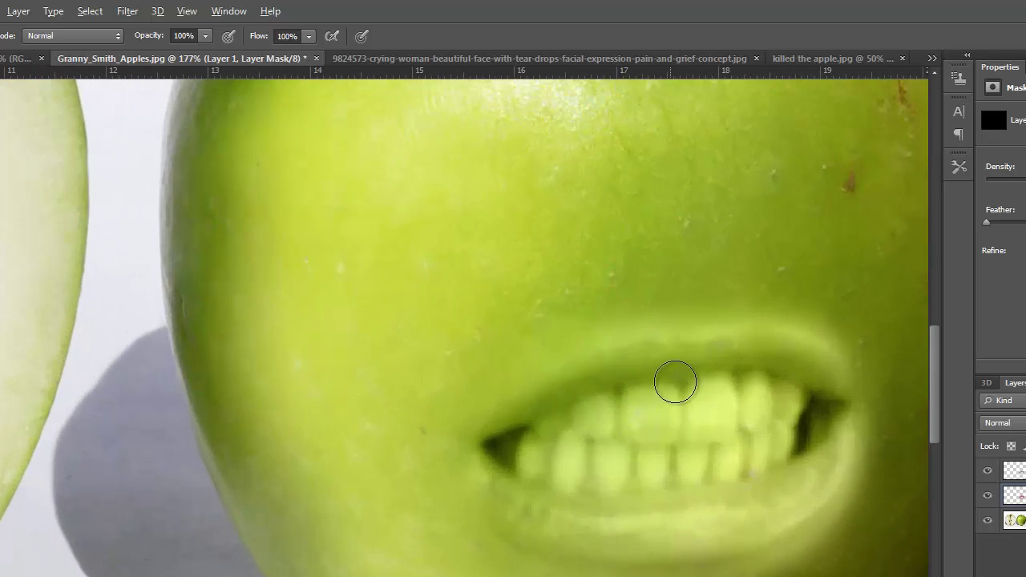
pyautogui.moveTo(675, 382)
pyautogui.mouseDown()
pyautogui.moveTo(641, 363)
pyautogui.moveTo(590, 378)
pyautogui.mouseUp()
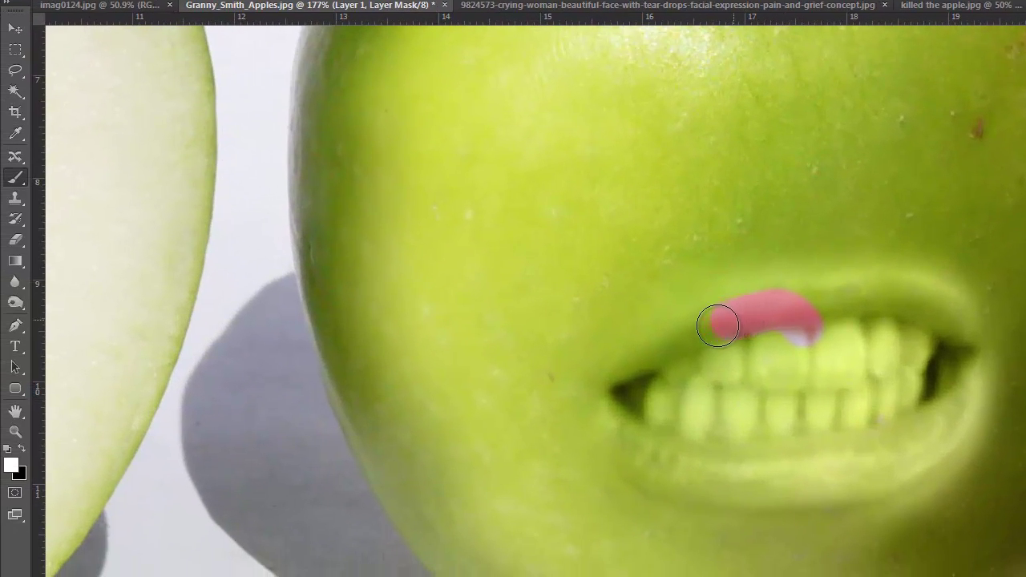
pyautogui.moveTo(718, 324)
pyautogui.mouseDown()
pyautogui.moveTo(627, 385)
pyautogui.moveTo(637, 427)
pyautogui.moveTo(664, 463)
pyautogui.moveTo(629, 429)
pyautogui.moveTo(690, 481)
pyautogui.moveTo(767, 492)
pyautogui.moveTo(873, 475)
pyautogui.moveTo(945, 439)
pyautogui.moveTo(966, 357)
pyautogui.moveTo(956, 318)
pyautogui.moveTo(870, 301)
pyautogui.moveTo(799, 310)
pyautogui.moveTo(921, 332)
pyautogui.moveTo(940, 350)
pyautogui.moveTo(845, 436)
pyautogui.moveTo(766, 460)
pyautogui.moveTo(900, 415)
pyautogui.moveTo(883, 361)
pyautogui.moveTo(867, 368)
pyautogui.moveTo(796, 337)
pyautogui.moveTo(713, 360)
pyautogui.moveTo(663, 405)
pyautogui.moveTo(672, 394)
pyautogui.moveTo(789, 402)
pyautogui.moveTo(764, 439)
pyautogui.moveTo(727, 458)
pyautogui.moveTo(621, 415)
pyautogui.moveTo(627, 392)
pyautogui.moveTo(689, 339)
pyautogui.moveTo(729, 324)
pyautogui.moveTo(855, 324)
pyautogui.mouseUp()
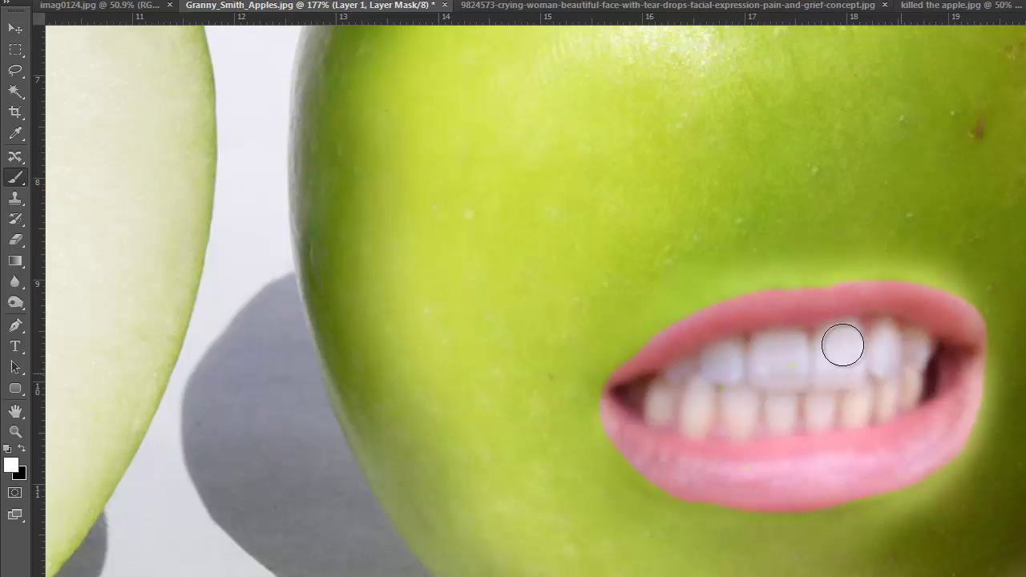
pyautogui.scroll(-5, 839, 344)
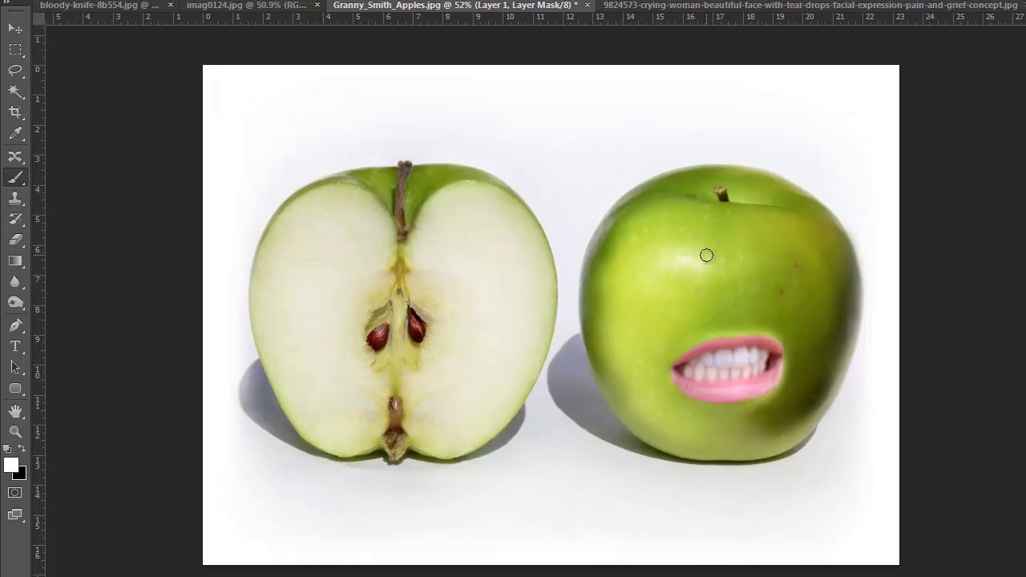
# Move the selected eye onto the apple as Layer 2 and shrink it above the mouth.
pyautogui.click(665, 7)
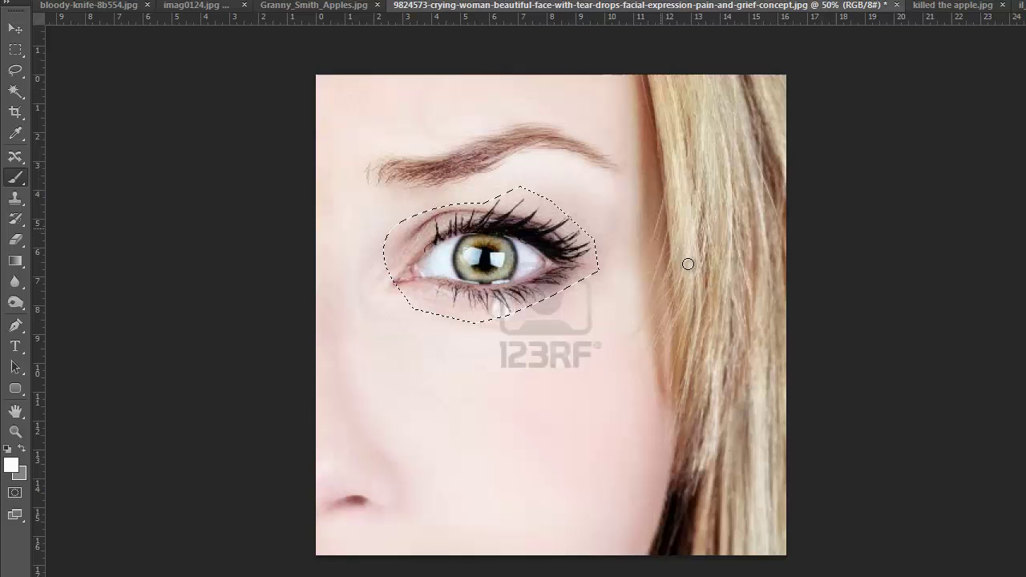
pyautogui.click(25, 31)
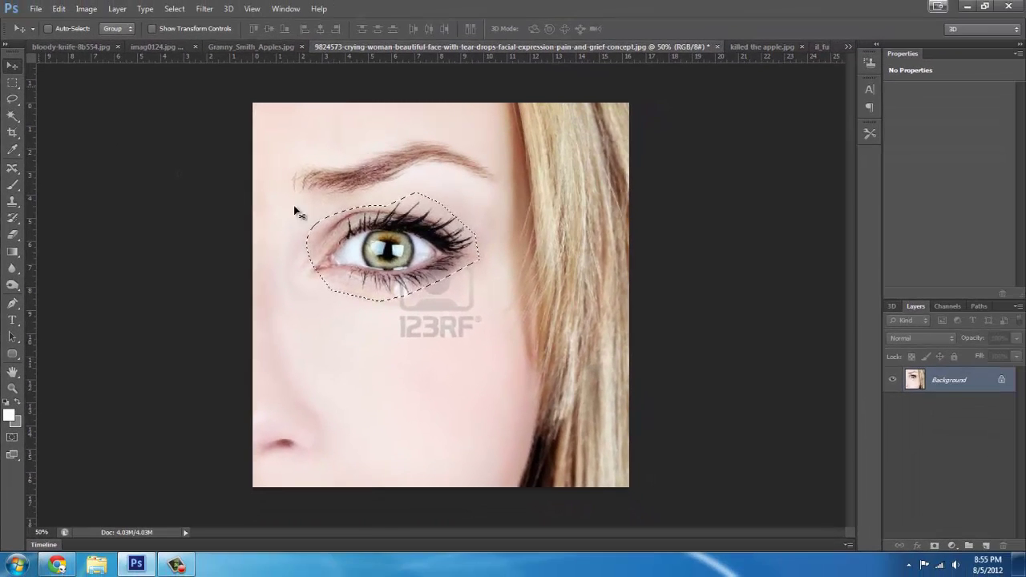
pyautogui.moveTo(295, 211); pyautogui.dragTo(495, 258)
pyautogui.moveTo(636, 251)
pyautogui.mouseDown()
pyautogui.moveTo(632, 272)
pyautogui.moveTo(642, 273)
pyautogui.moveTo(624, 258)
pyautogui.mouseUp()
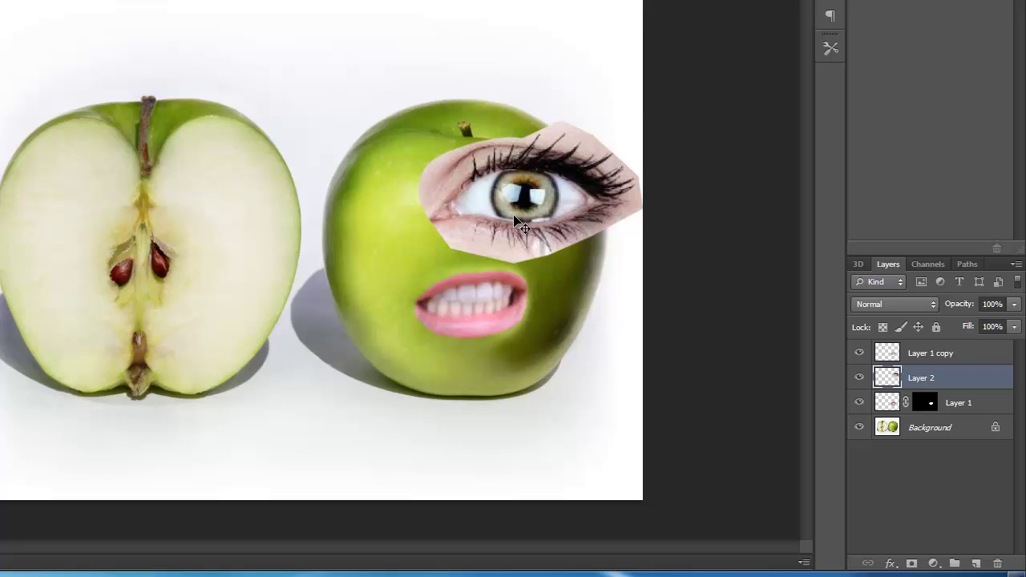
pyautogui.hotkey('ctrl', 't')
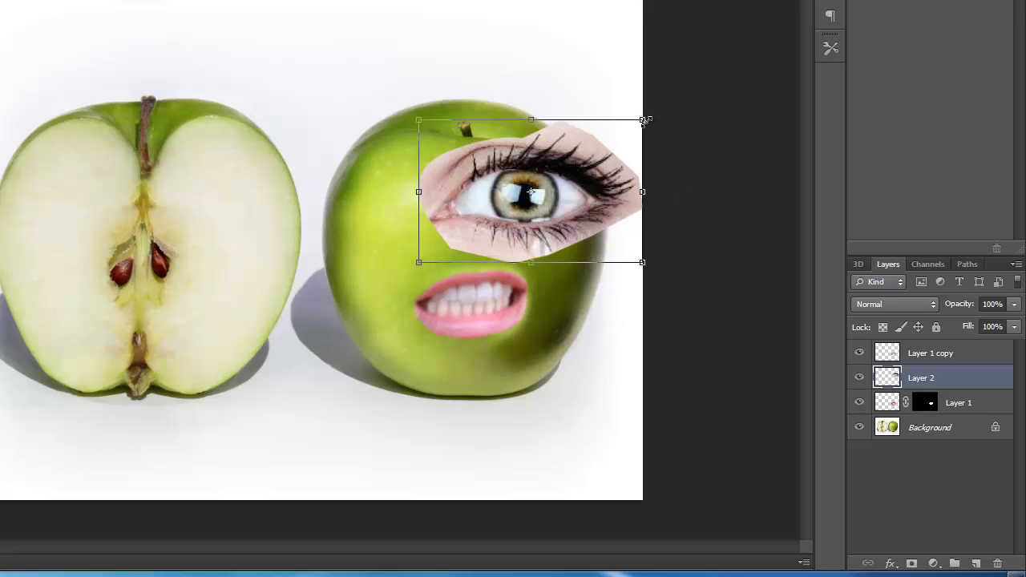
pyautogui.moveTo(645, 120); pyautogui.dragTo(561, 211)
# Commit the eye's transform, duplicate the eye layer, and set the copy to Luminosity.
pyautogui.press('Return')
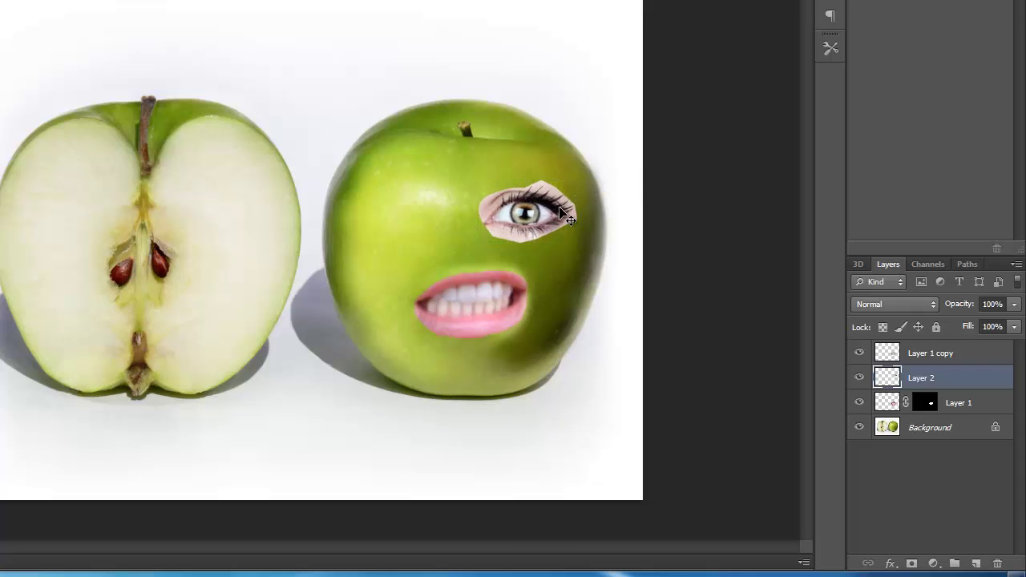
pyautogui.hotkey('ctrl', 'j')
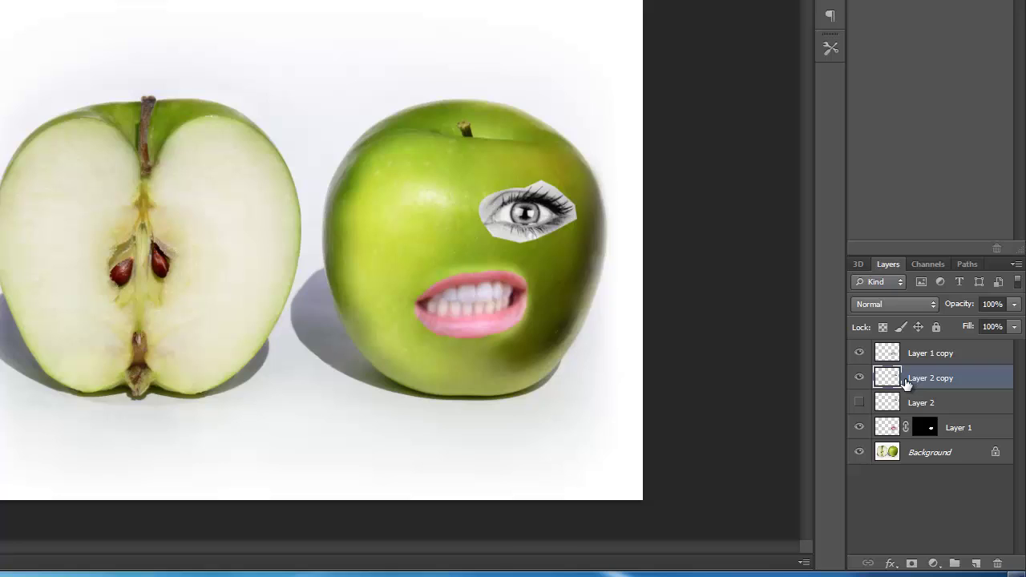
pyautogui.click(890, 305)
pyautogui.click(885, 288)
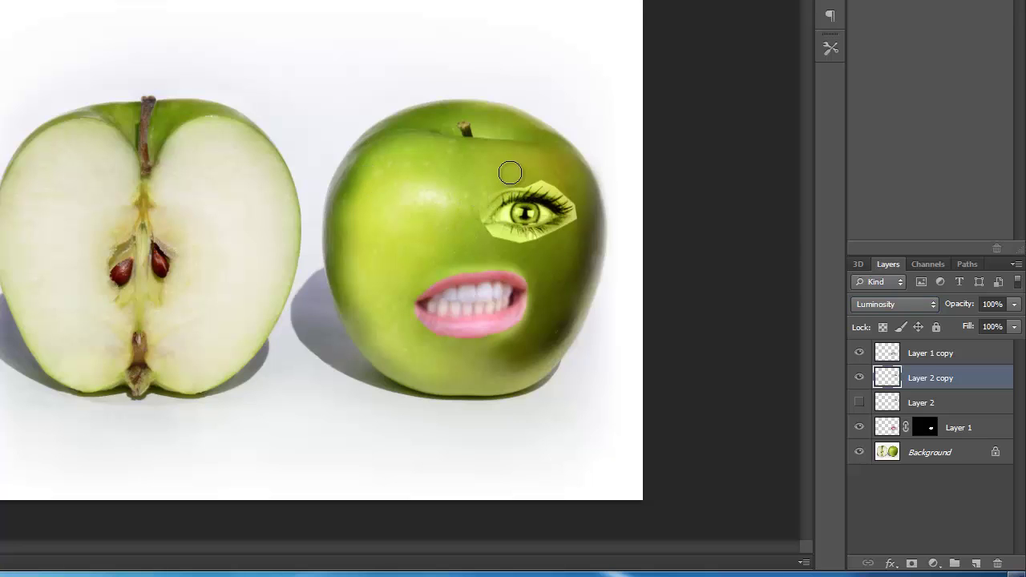
# Zoom in and erase the eye patch's upper and lower-left edges into the apple skin.
pyautogui.hotkey('ctrl', '+')
pyautogui.moveTo(305, 337); pyautogui.dragTo(8, 367)
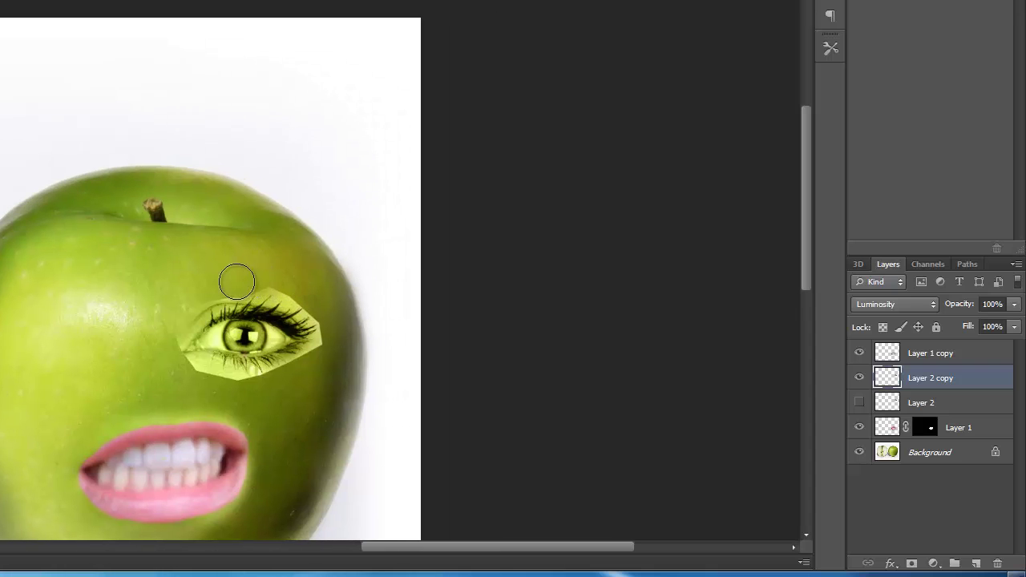
pyautogui.moveTo(257, 281)
pyautogui.mouseDown()
pyautogui.moveTo(290, 284)
pyautogui.moveTo(259, 273)
pyautogui.mouseUp()
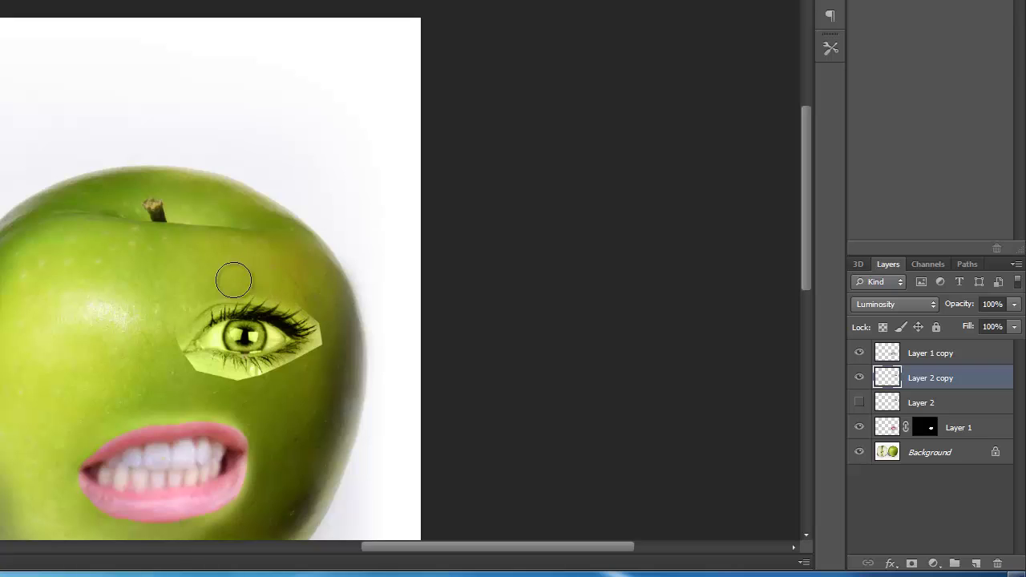
pyautogui.moveTo(167, 367)
pyautogui.mouseDown()
pyautogui.moveTo(206, 394)
pyautogui.moveTo(172, 362)
pyautogui.moveTo(266, 393)
pyautogui.moveTo(281, 384)
pyautogui.moveTo(273, 377)
pyautogui.moveTo(310, 371)
pyautogui.moveTo(339, 346)
pyautogui.moveTo(281, 392)
pyautogui.mouseUp()
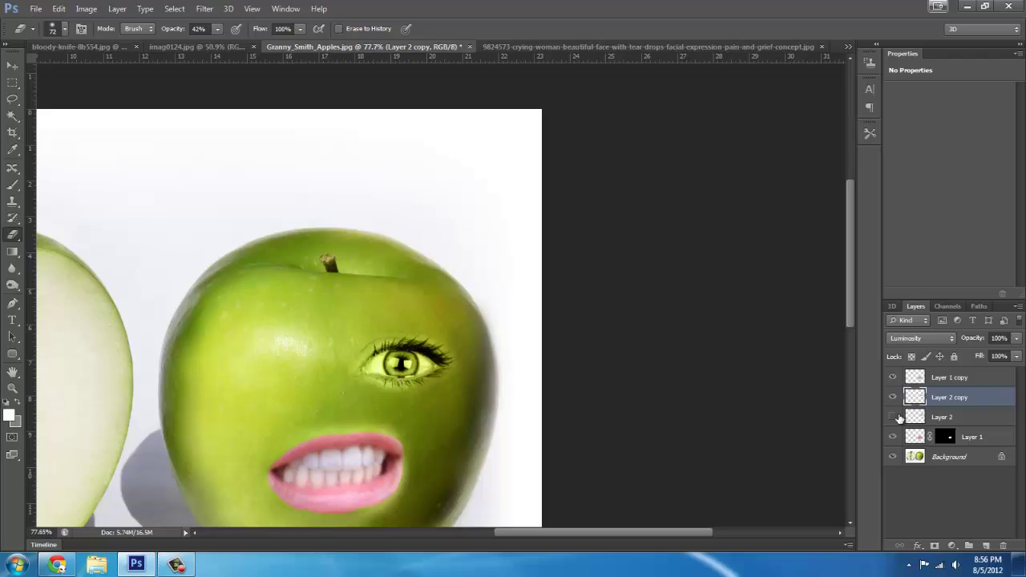
# Show Layer 2, add a layer mask, and fill the mask with black.
pyautogui.click(893, 417)
pyautogui.click(946, 418)
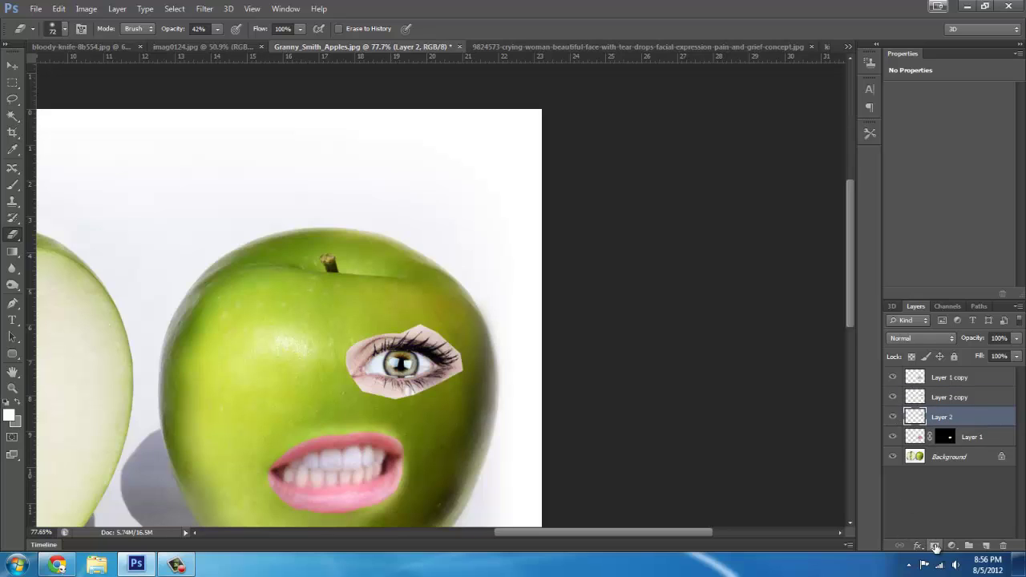
pyautogui.click(935, 546)
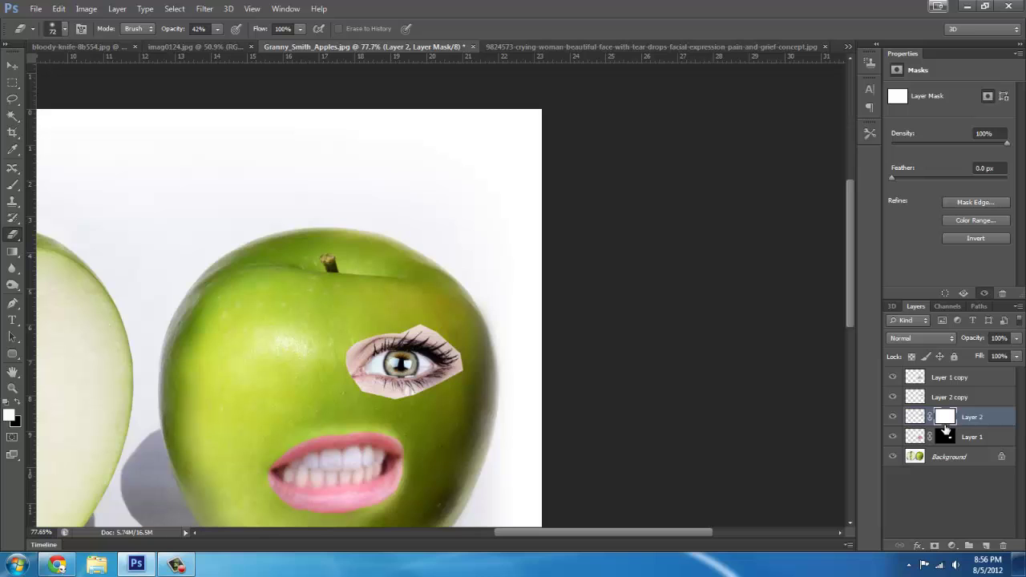
pyautogui.hotkey('shift', 'F5')
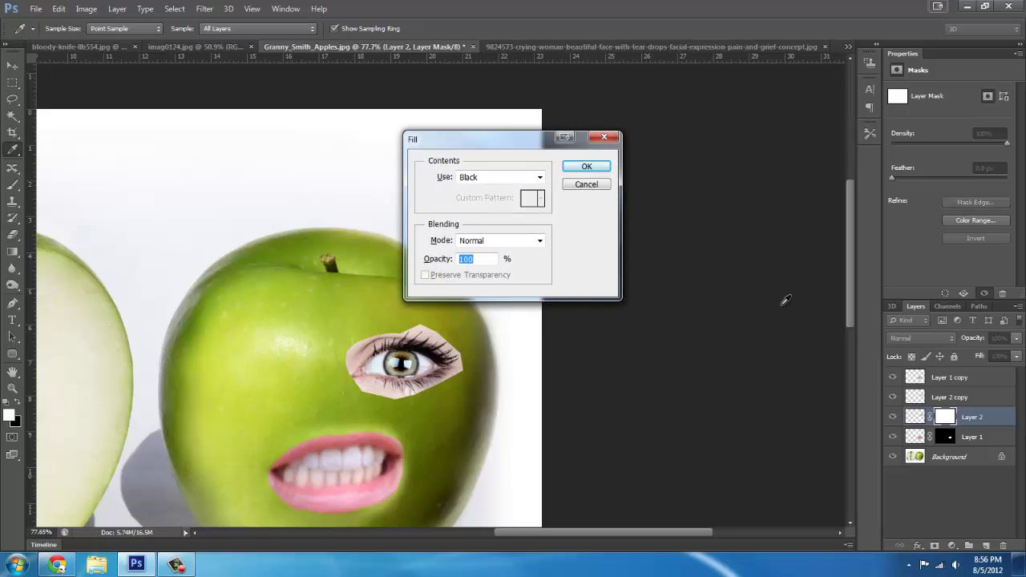
pyautogui.click(586, 166)
pyautogui.press('e')
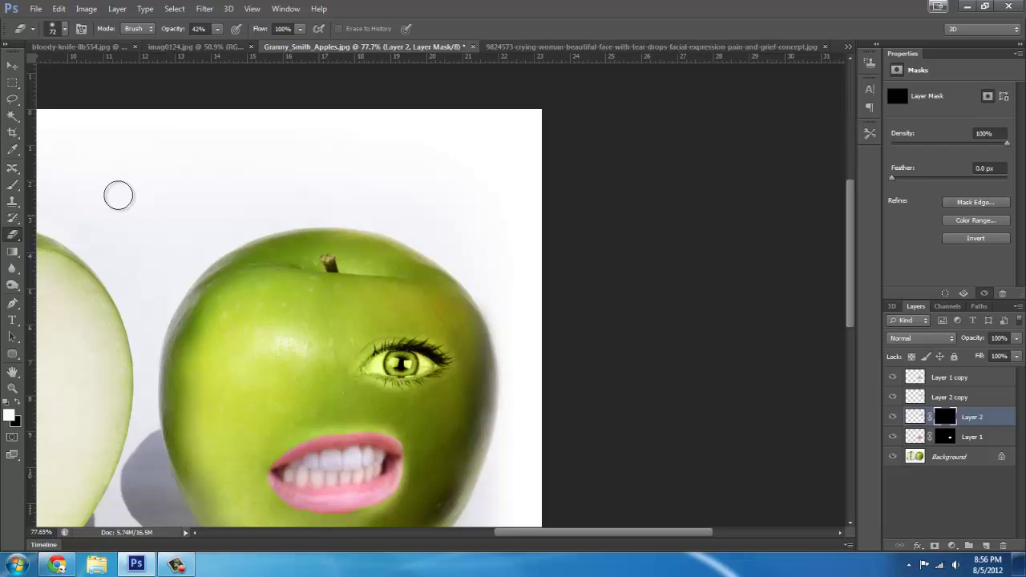
# Brush white into the eye's iris, both corners and lower lid with a smaller brush, then zoom out.
pyautogui.click(13, 185)
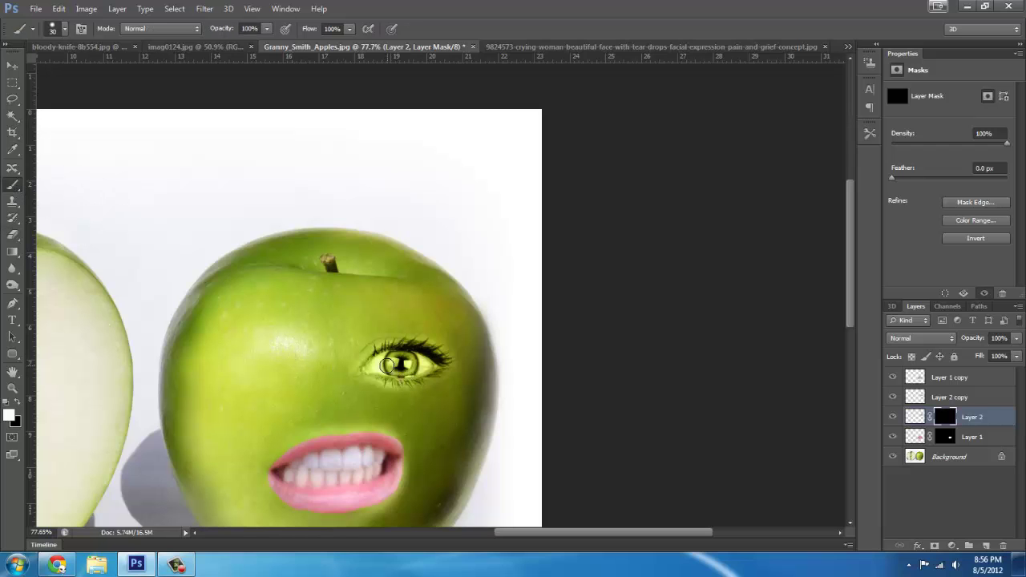
pyautogui.scroll(10, 388, 365)
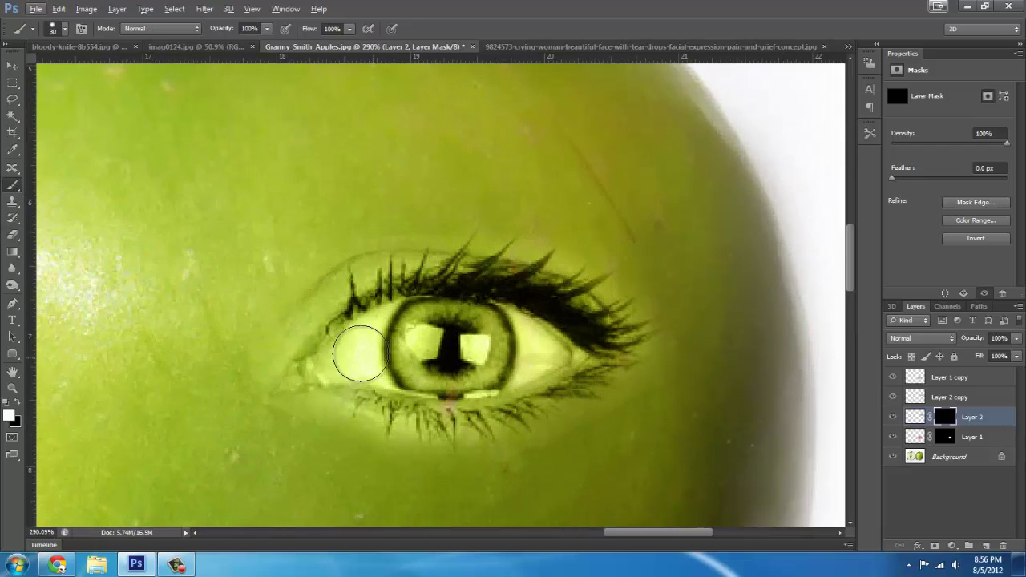
pyautogui.moveTo(368, 350)
pyautogui.mouseDown()
pyautogui.moveTo(409, 337)
pyautogui.moveTo(404, 328)
pyautogui.moveTo(366, 339)
pyautogui.moveTo(377, 355)
pyautogui.mouseUp()
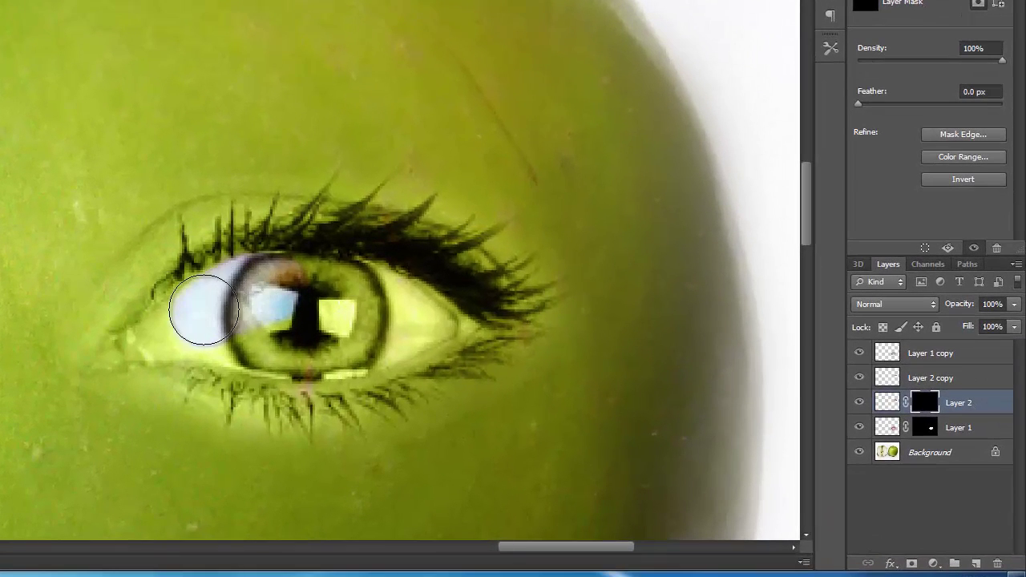
pyautogui.moveTo(214, 324)
pyautogui.mouseDown()
pyautogui.moveTo(321, 344)
pyautogui.moveTo(410, 328)
pyautogui.moveTo(304, 286)
pyautogui.moveTo(394, 307)
pyautogui.moveTo(448, 355)
pyautogui.moveTo(400, 332)
pyautogui.mouseUp()
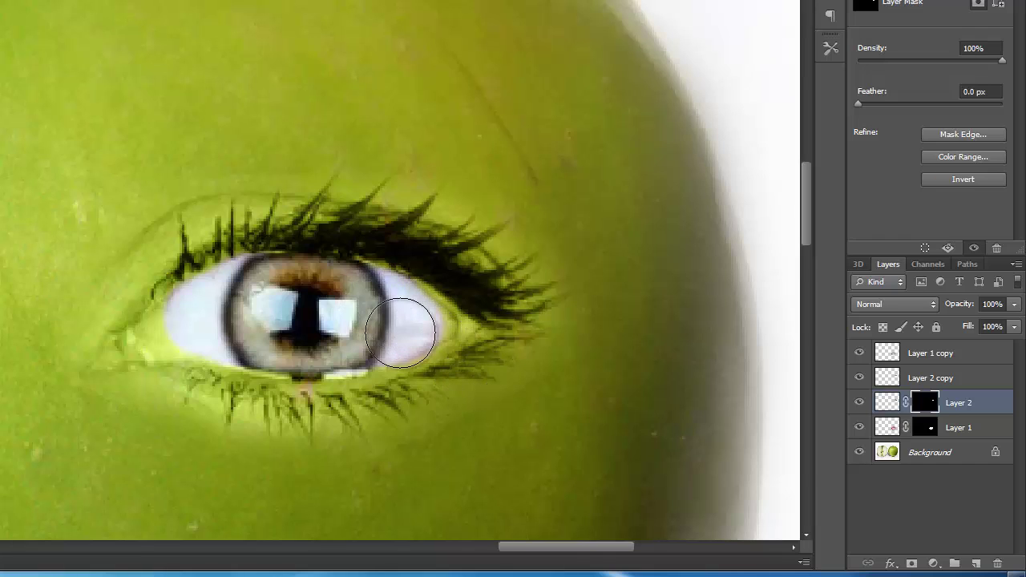
pyautogui.press('[')
pyautogui.press('[')
pyautogui.press('[')
pyautogui.press('[')
pyautogui.press('[')
pyautogui.press('[')
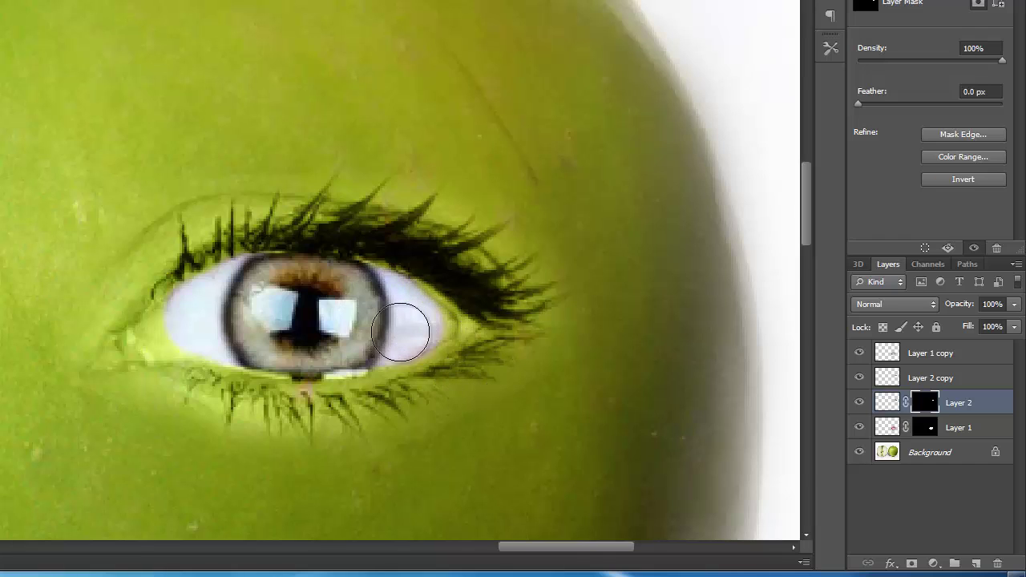
pyautogui.moveTo(424, 324)
pyautogui.mouseDown()
pyautogui.moveTo(437, 332)
pyautogui.moveTo(445, 321)
pyautogui.mouseUp()
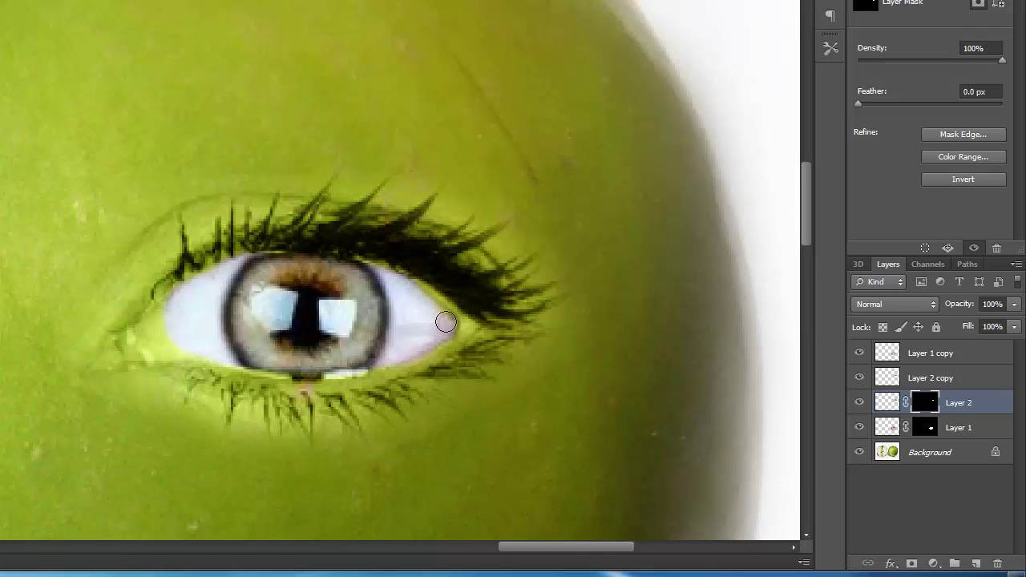
pyautogui.moveTo(164, 311)
pyautogui.mouseDown()
pyautogui.moveTo(152, 323)
pyautogui.moveTo(160, 344)
pyautogui.moveTo(239, 356)
pyautogui.mouseUp()
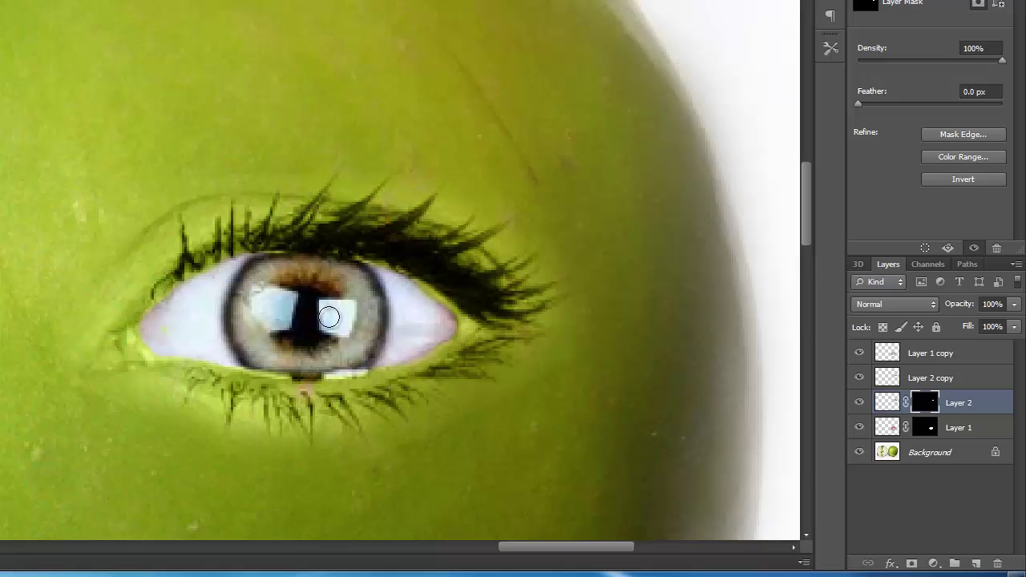
pyautogui.press('super')
pyautogui.press('Escape')
pyautogui.scroll(-6, 245, 390)
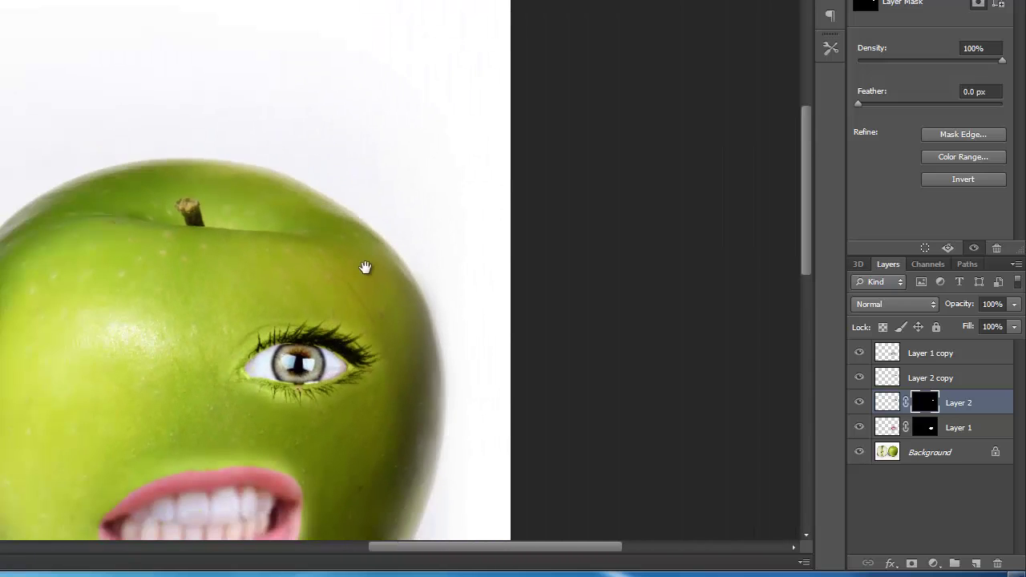
# Toggle the eye layers to compare them, then select Layer 2 and Layer 2 copy together.
pyautogui.scroll(-2, 640, 356)
pyautogui.hscroll(-2, 640, 356)
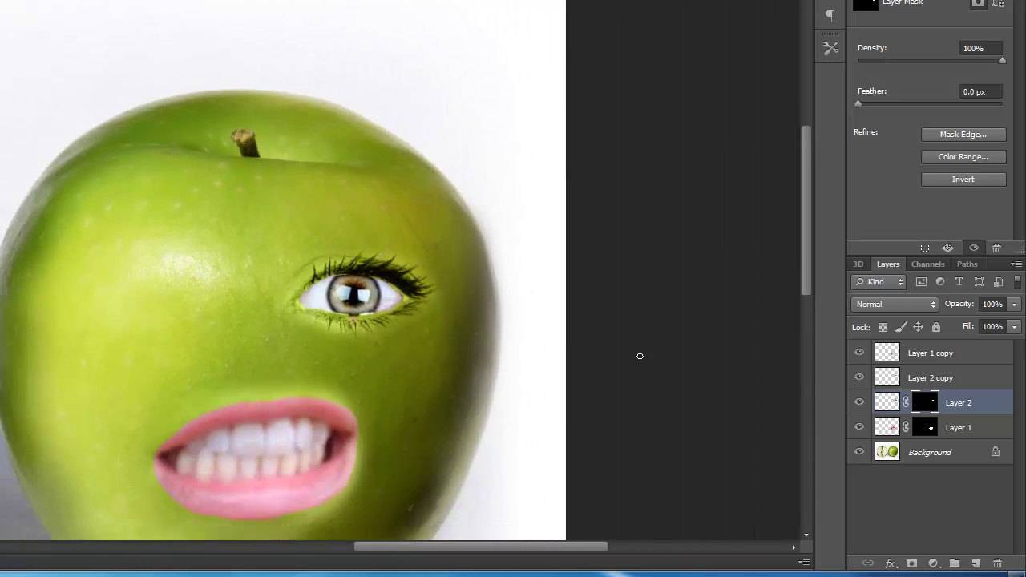
pyautogui.click(862, 383)
pyautogui.click(862, 383)
pyautogui.click(861, 403)
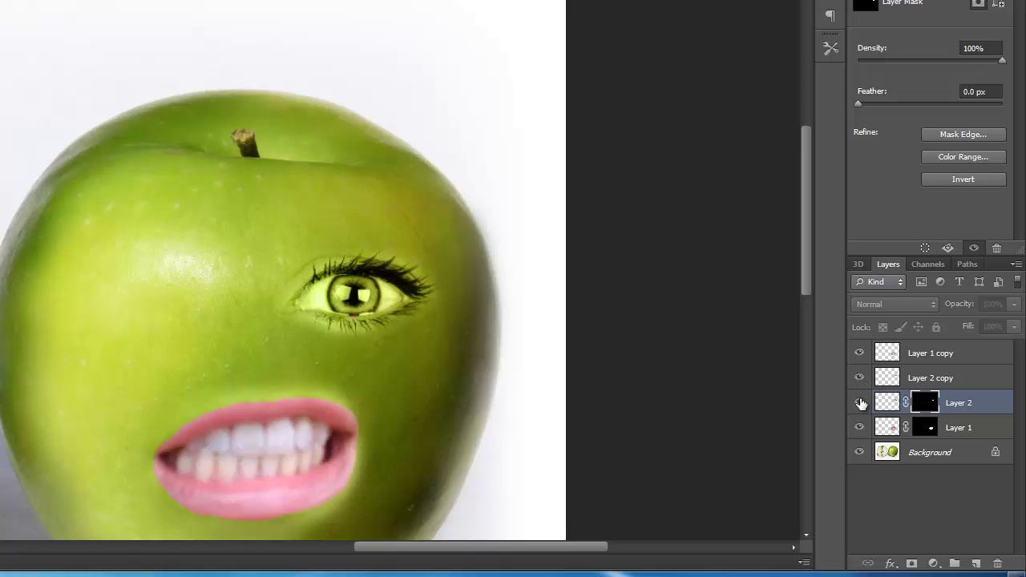
pyautogui.click(861, 403)
pyautogui.keyDown('shift'); pyautogui.click(937, 385); pyautogui.keyUp('shift')
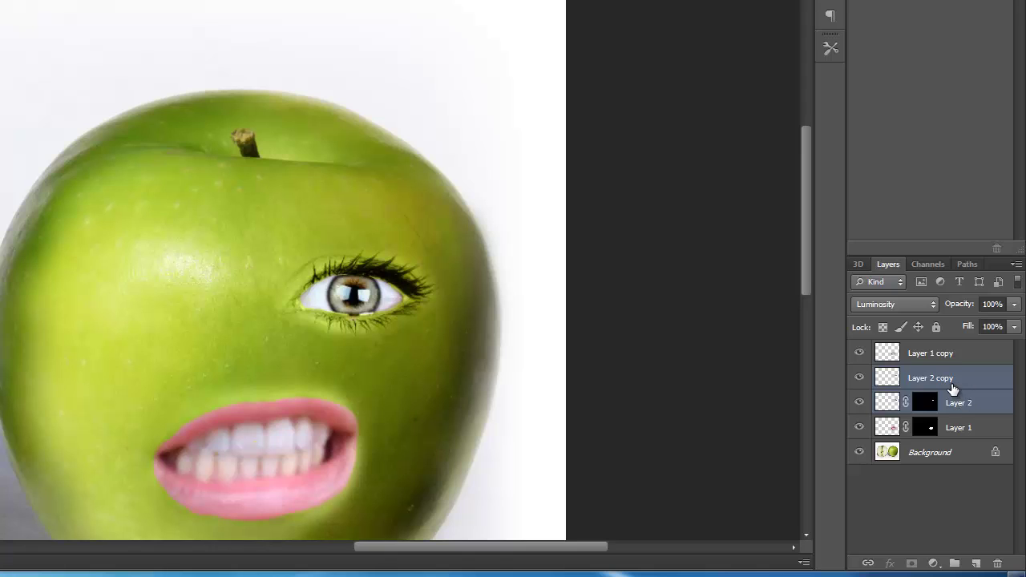
# Duplicate both eye layers, flip them horizontally, and move the mirrored eye to the apple's left.
pyautogui.hotkey('ctrl', 'j')
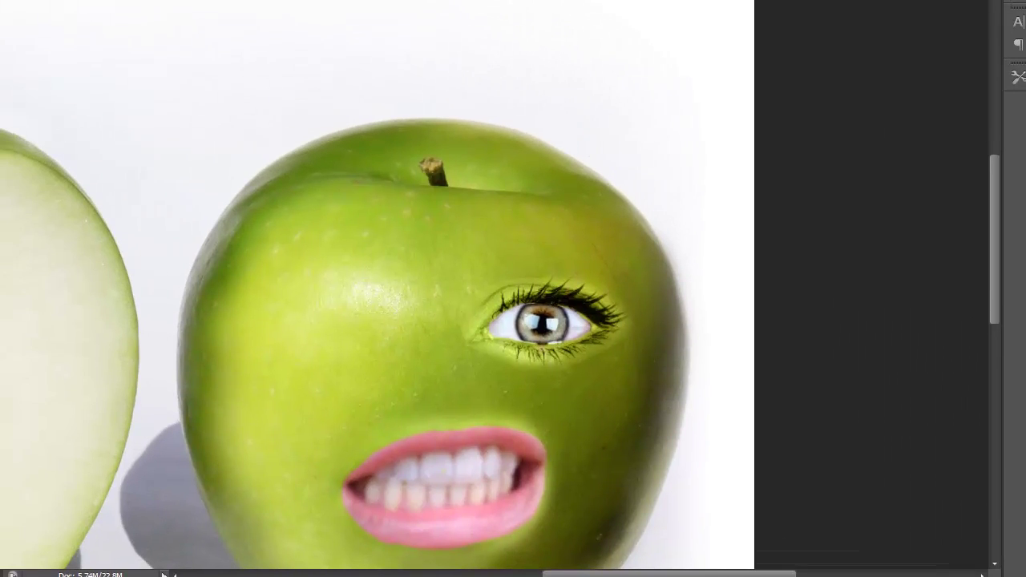
pyautogui.hotkey('ctrl', 't')
pyautogui.rightClick(675, 328)
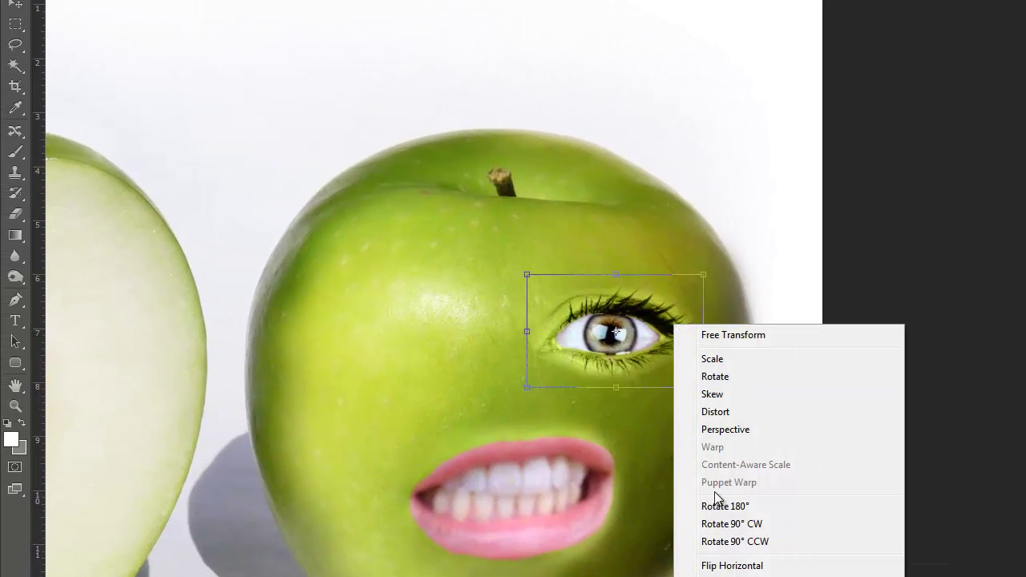
pyautogui.click(732, 566)
pyautogui.moveTo(660, 355)
pyautogui.mouseDown()
pyautogui.moveTo(454, 345)
pyautogui.moveTo(422, 365)
pyautogui.mouseUp()
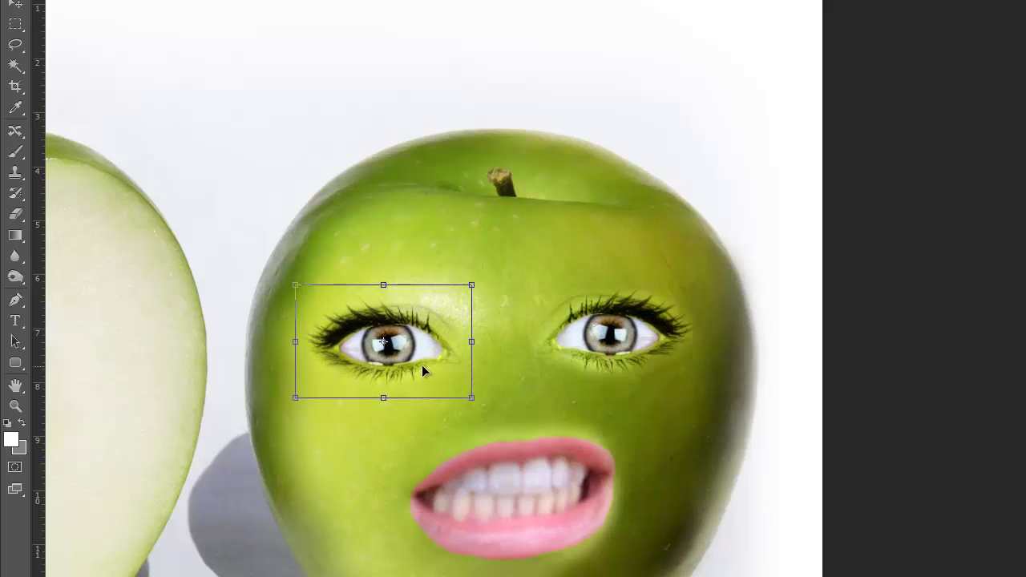
pyautogui.press('b')
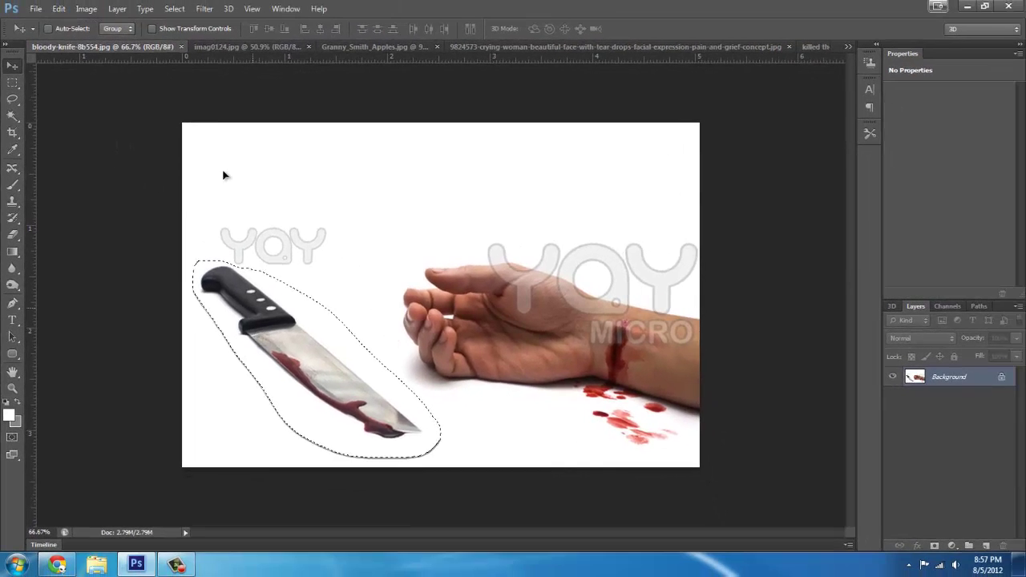
# Bring the bloody knife into the apple image and place it below the apple's face.
pyautogui.moveTo(256, 305); pyautogui.dragTo(298, 294)
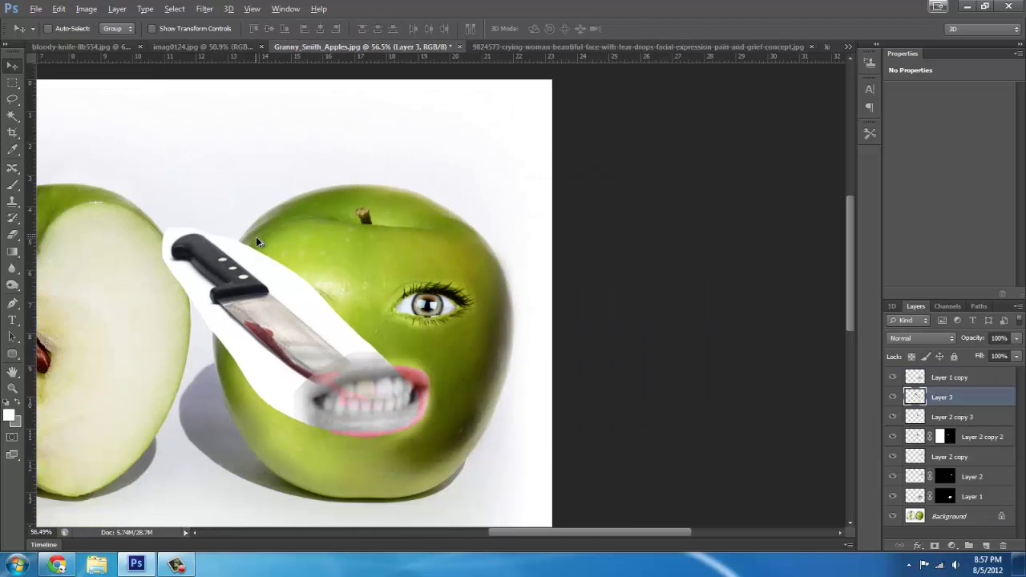
pyautogui.scroll(-2, 257, 241)
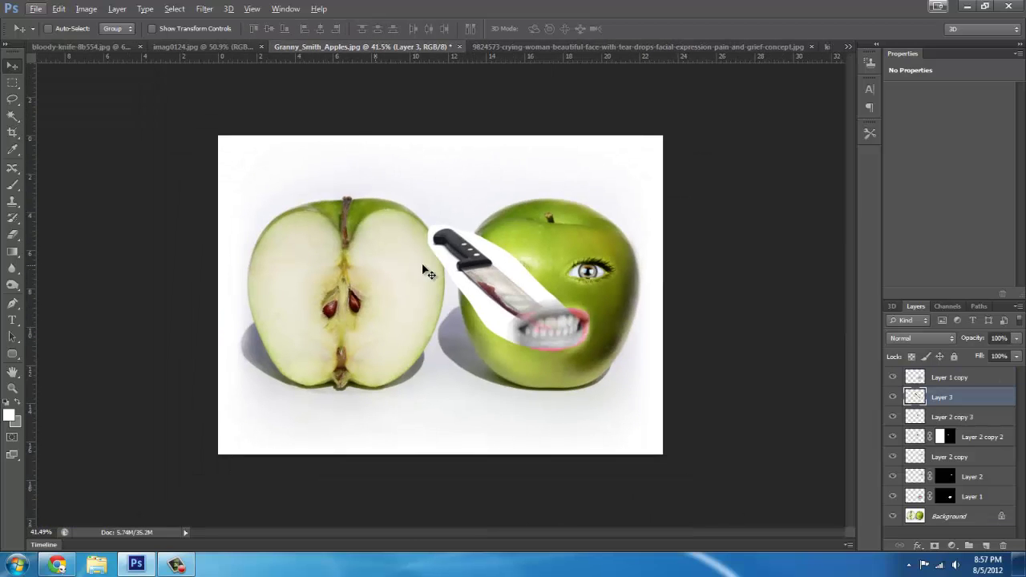
pyautogui.moveTo(463, 276); pyautogui.dragTo(448, 373)
# Shrink the knife, tilt it about -5.7°, and set its blend mode to Multiply.
pyautogui.hotkey('ctrl', 't')
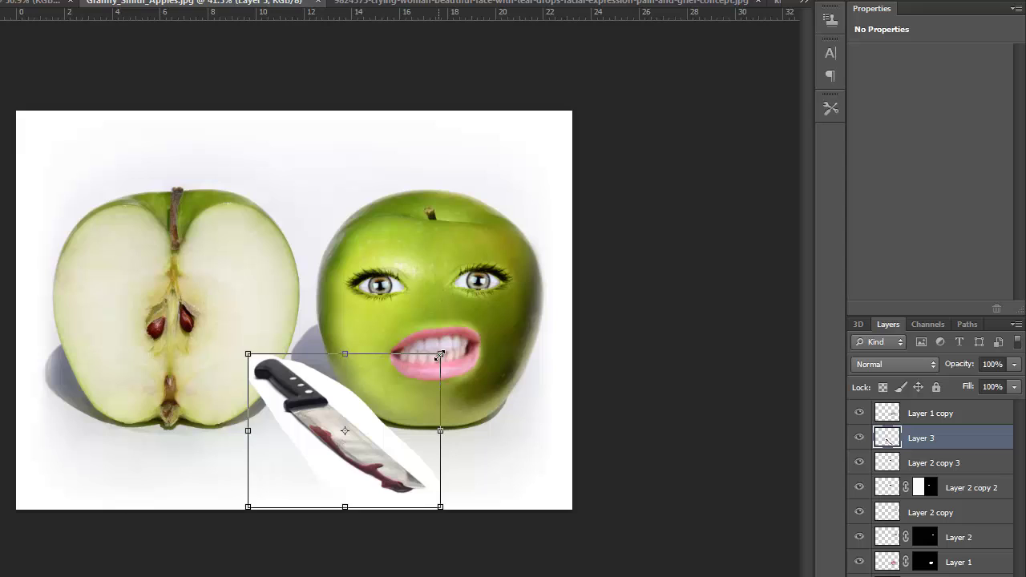
pyautogui.moveTo(440, 354); pyautogui.dragTo(393, 394)
pyautogui.moveTo(358, 428); pyautogui.dragTo(378, 430)
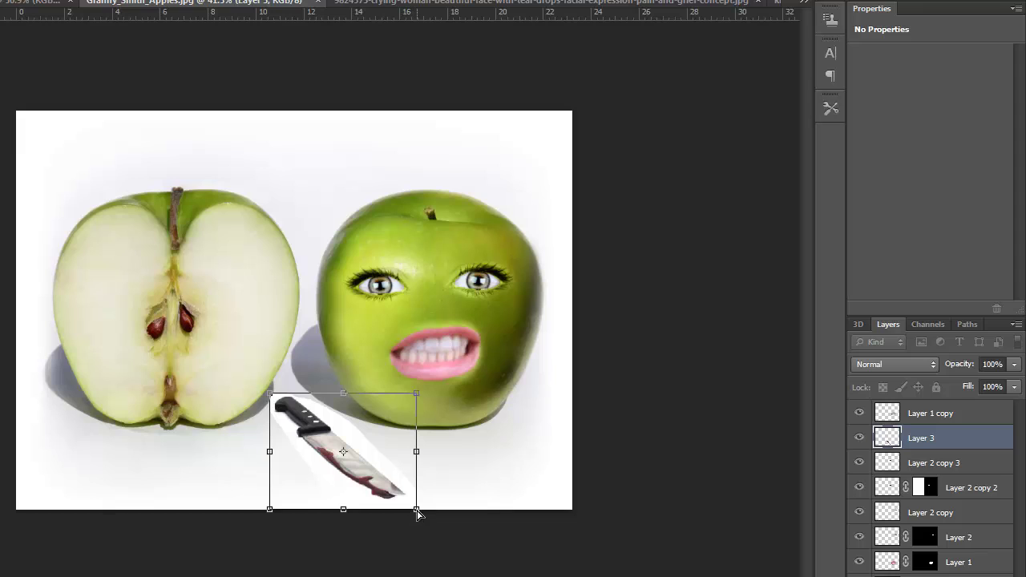
pyautogui.moveTo(417, 514); pyautogui.dragTo(423, 499)
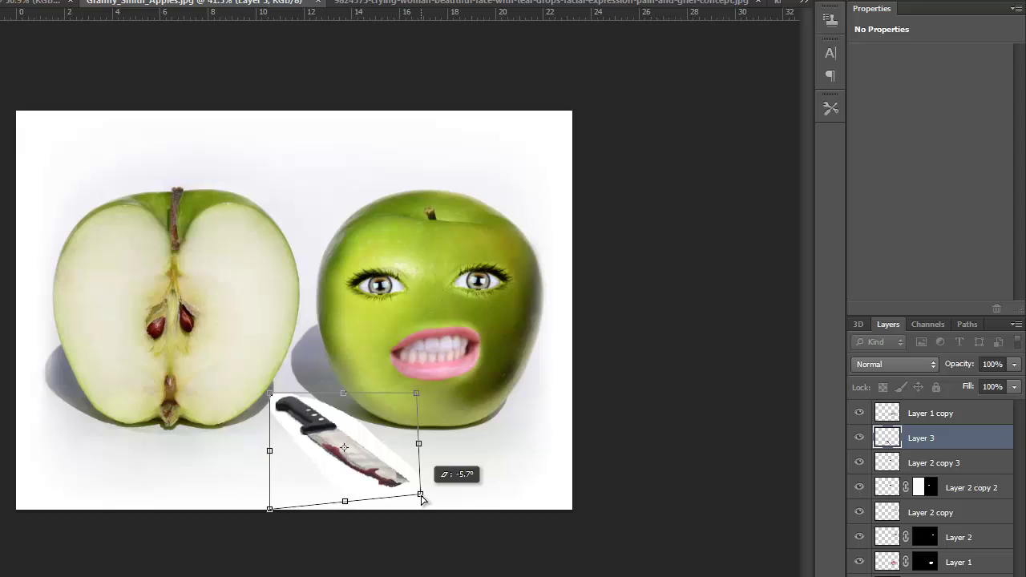
pyautogui.moveTo(422, 498); pyautogui.dragTo(423, 499)
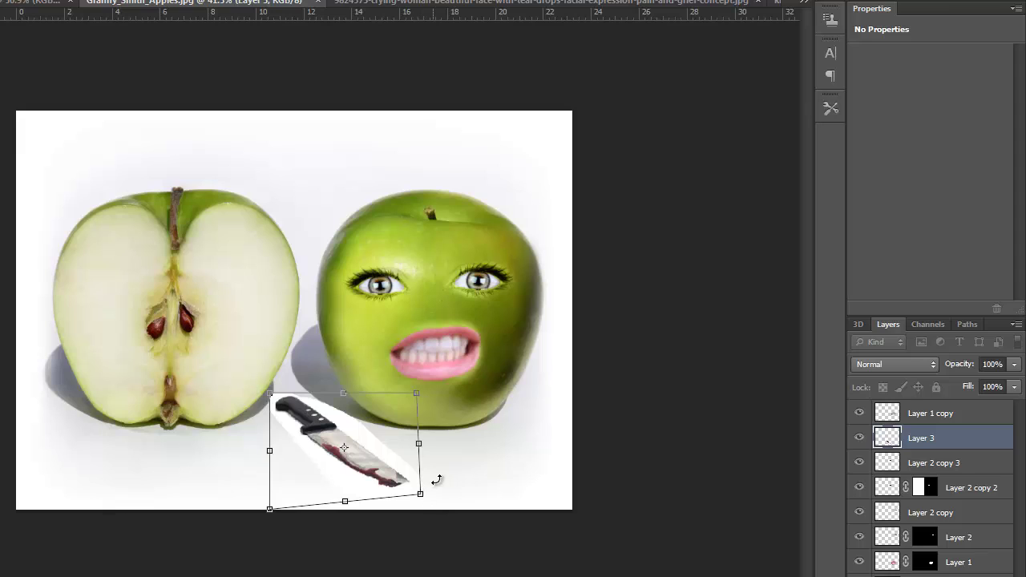
pyautogui.press('Return')
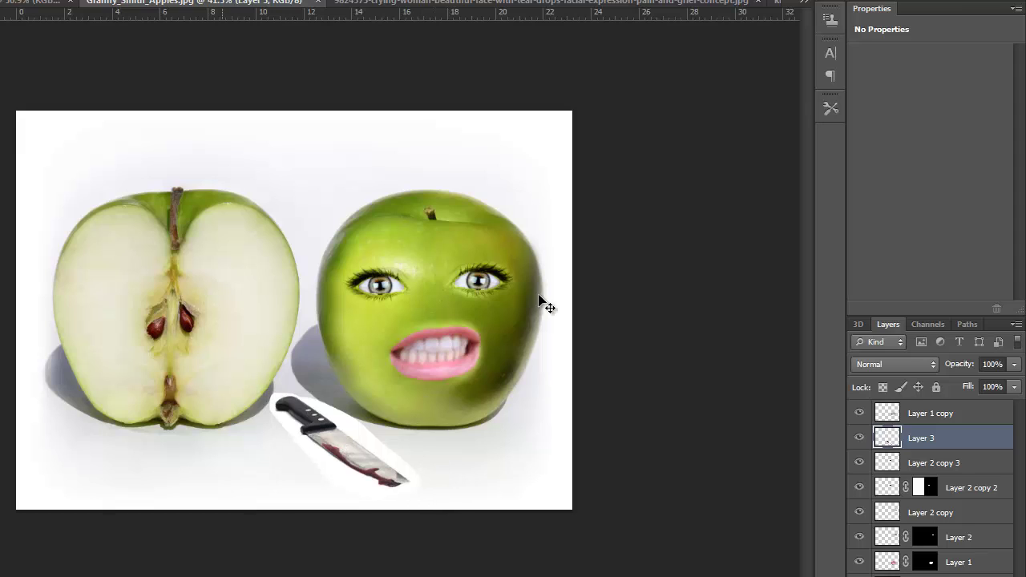
pyautogui.click(866, 365)
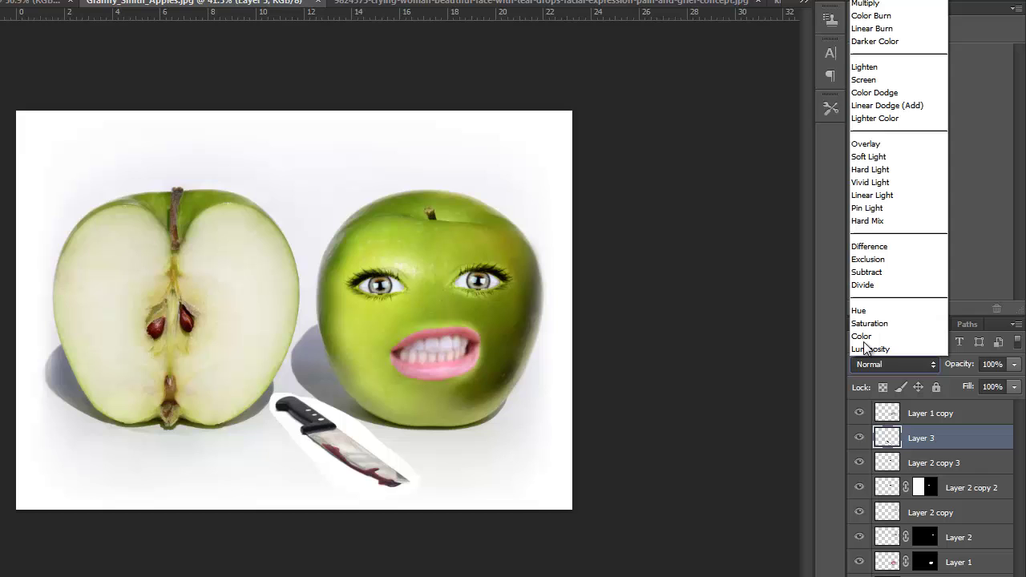
pyautogui.click(870, 6)
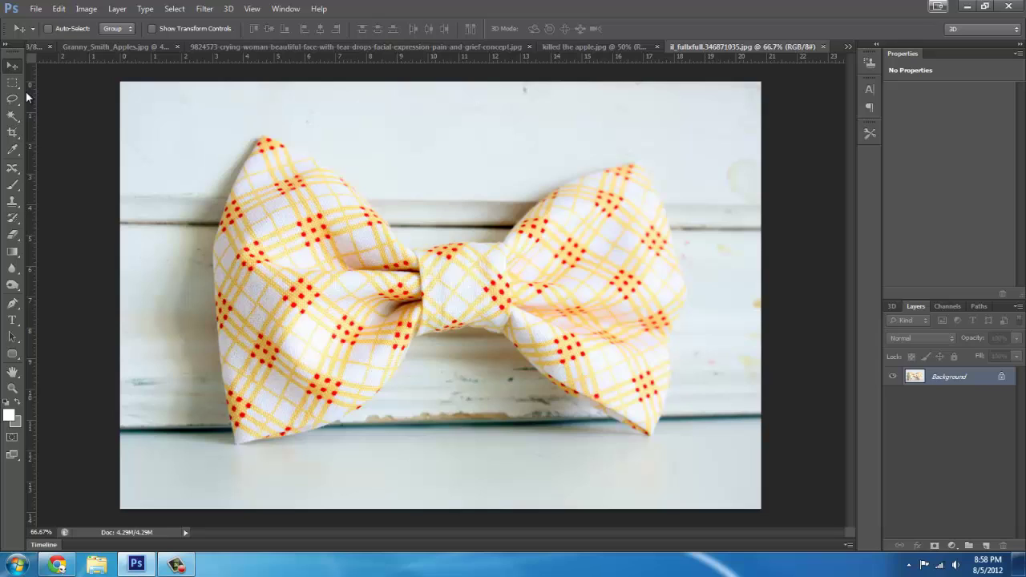
# Trace a Pen path around the bow from its lower left tip, over the top, around the knot.
pyautogui.click(12, 306)
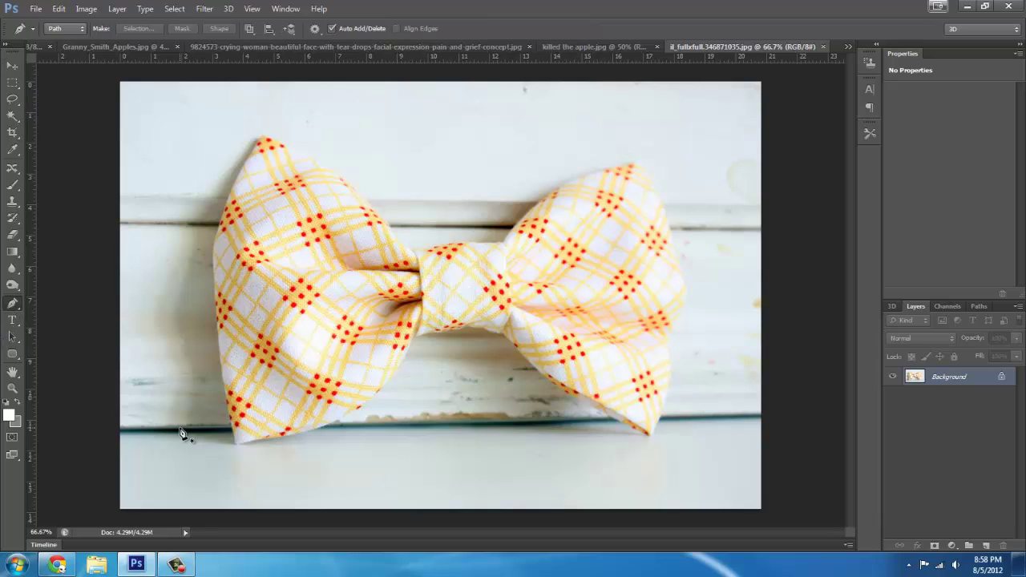
pyautogui.click(235, 444)
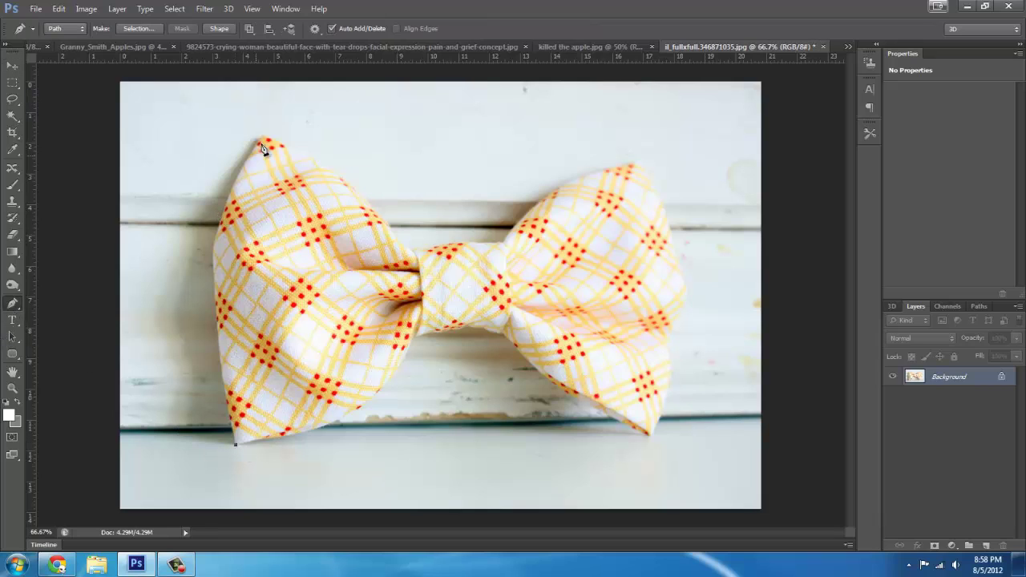
pyautogui.moveTo(263, 138); pyautogui.dragTo(351, 37)
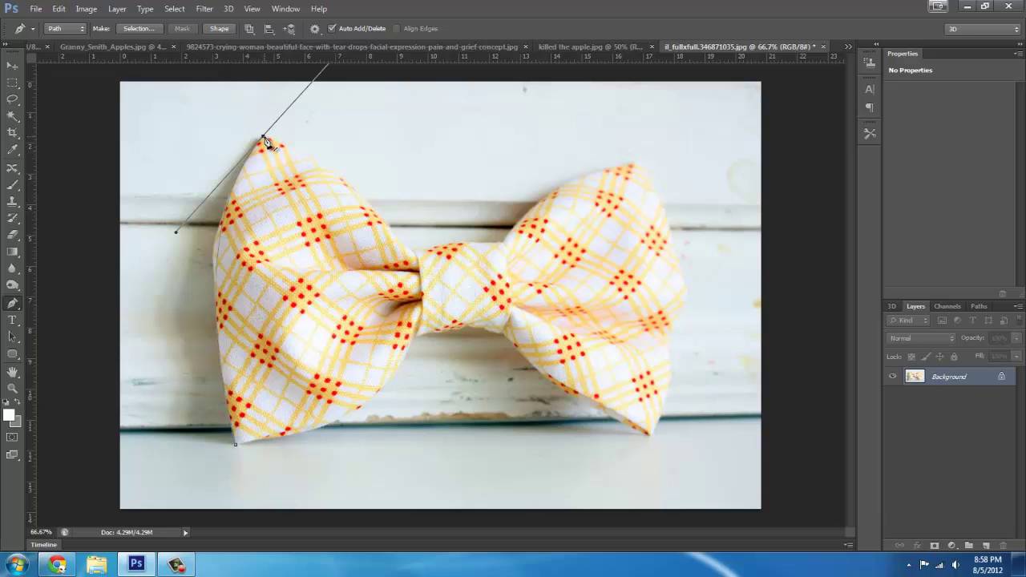
pyautogui.press('super')
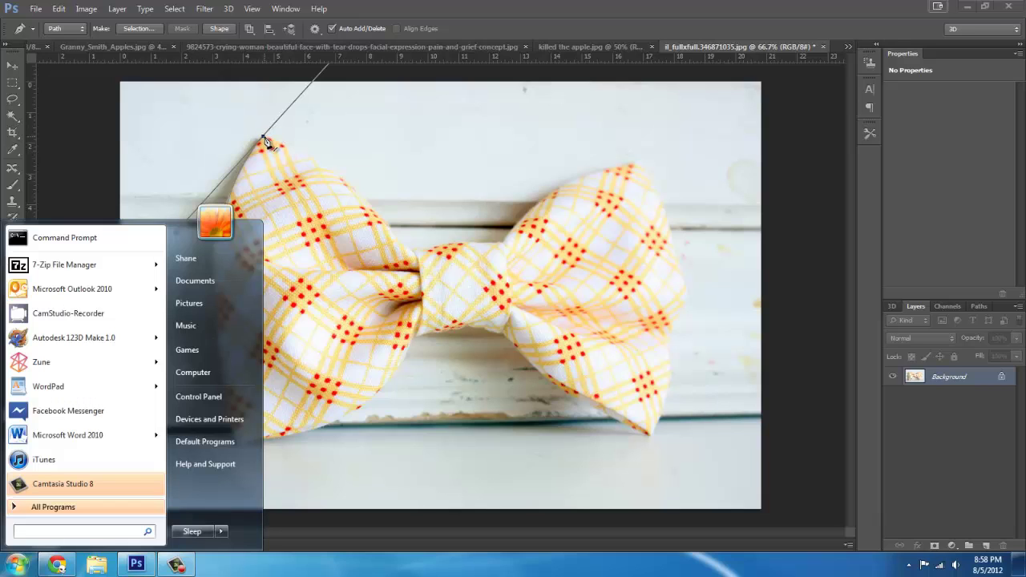
pyautogui.press('super')
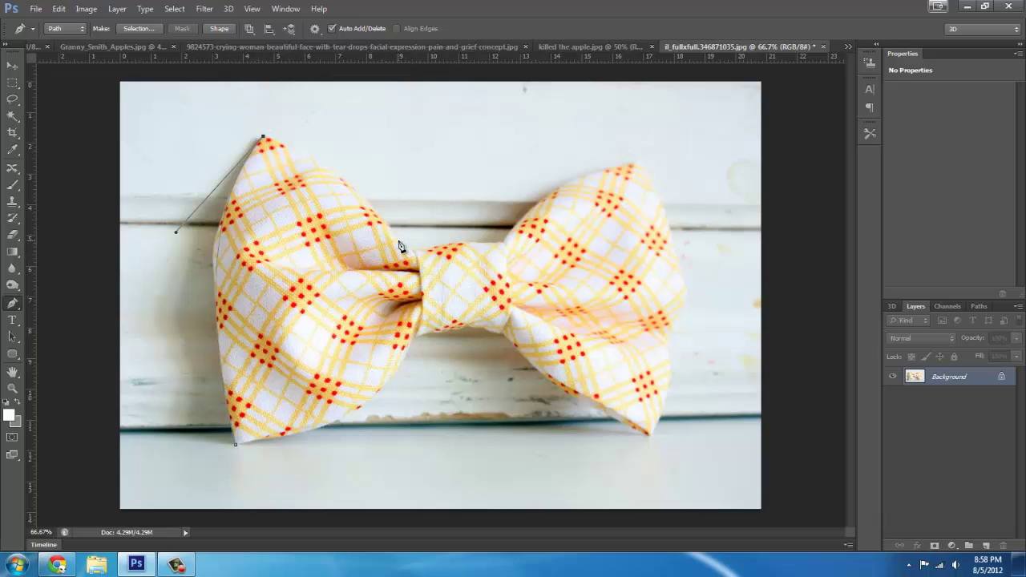
pyautogui.moveTo(399, 242); pyautogui.dragTo(481, 294)
pyautogui.keyDown('alt'); pyautogui.click(413, 200); pyautogui.keyUp('alt')
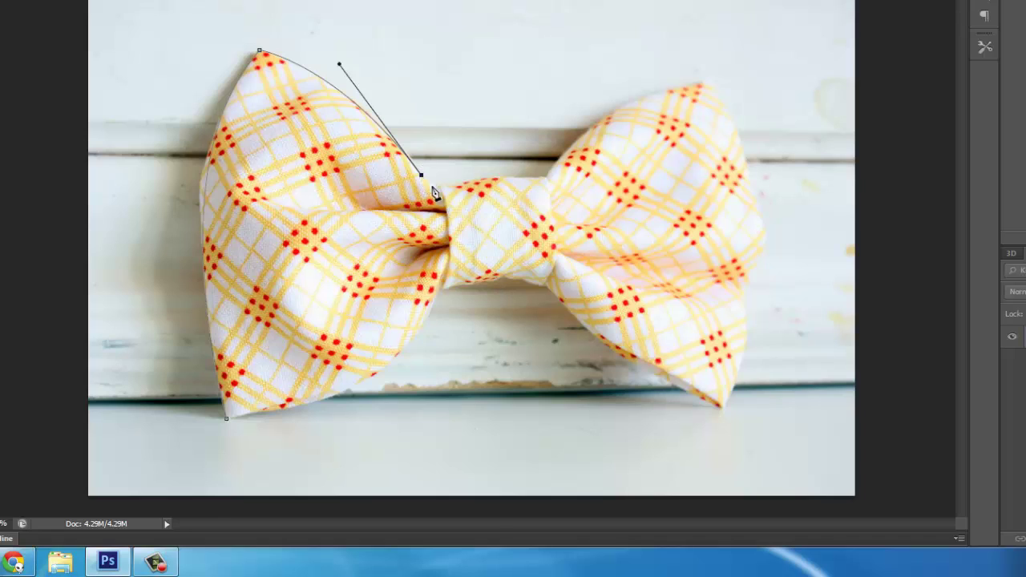
pyautogui.click(438, 188)
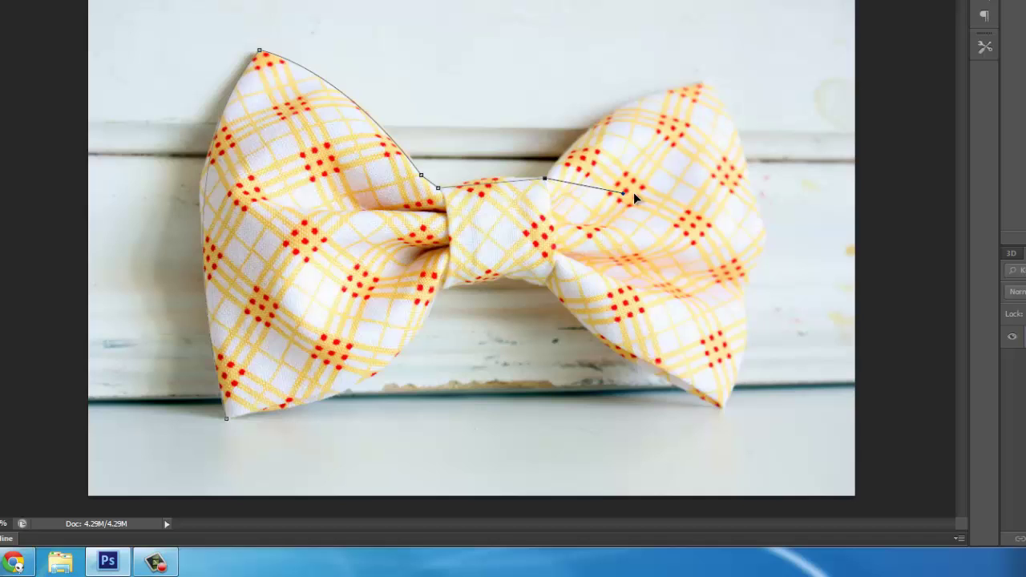
pyautogui.moveTo(633, 198); pyautogui.dragTo(602, 200)
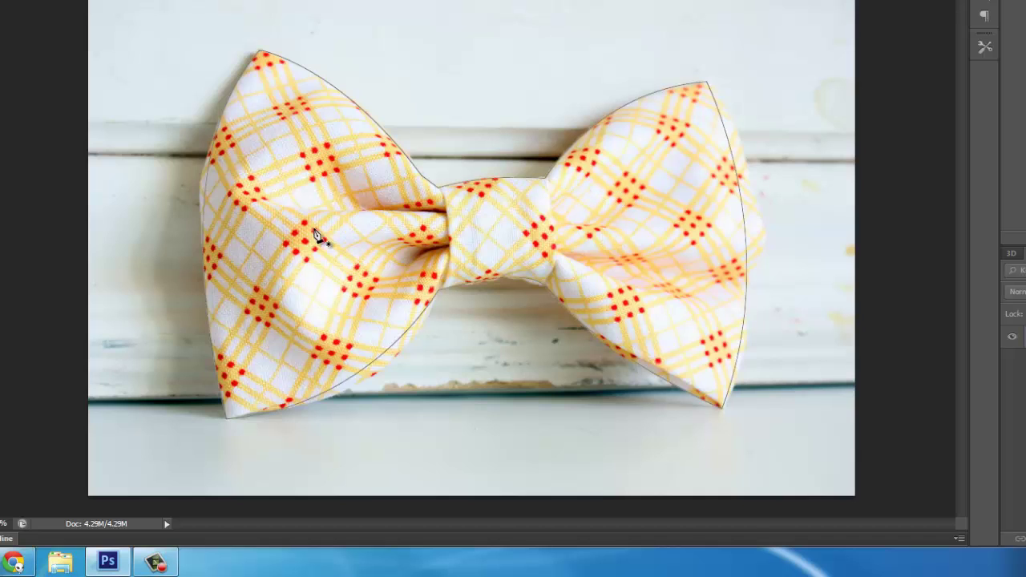
# Convert the bow path into a selection with a 1-pixel feather radius.
pyautogui.rightClick(313, 230)
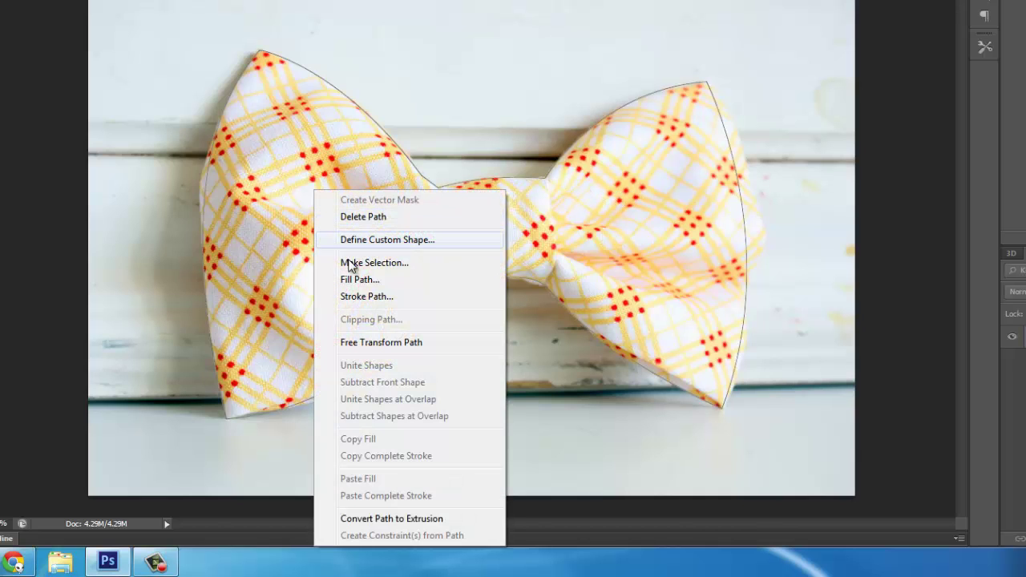
pyautogui.click(381, 263)
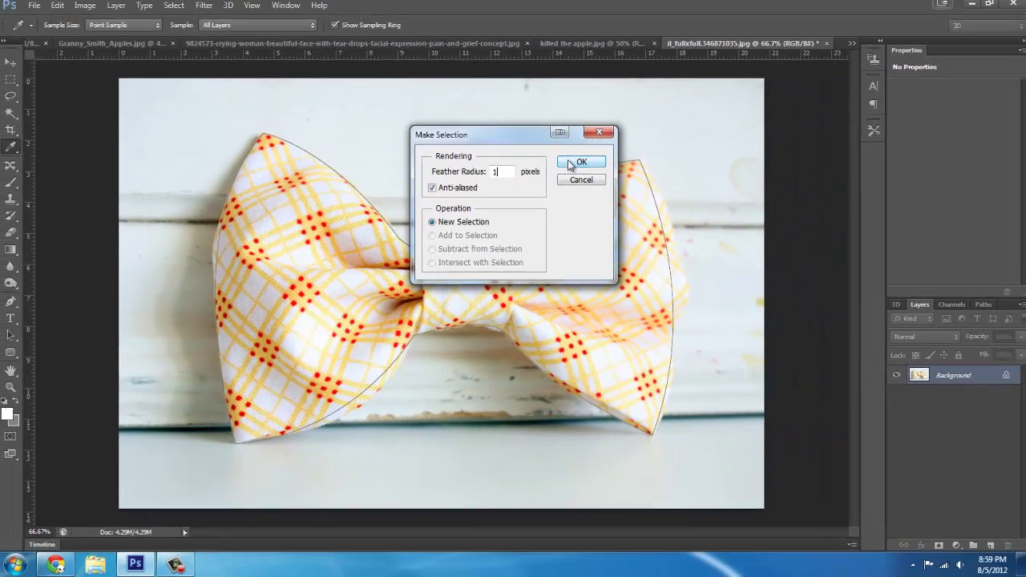
pyautogui.click(637, 83)
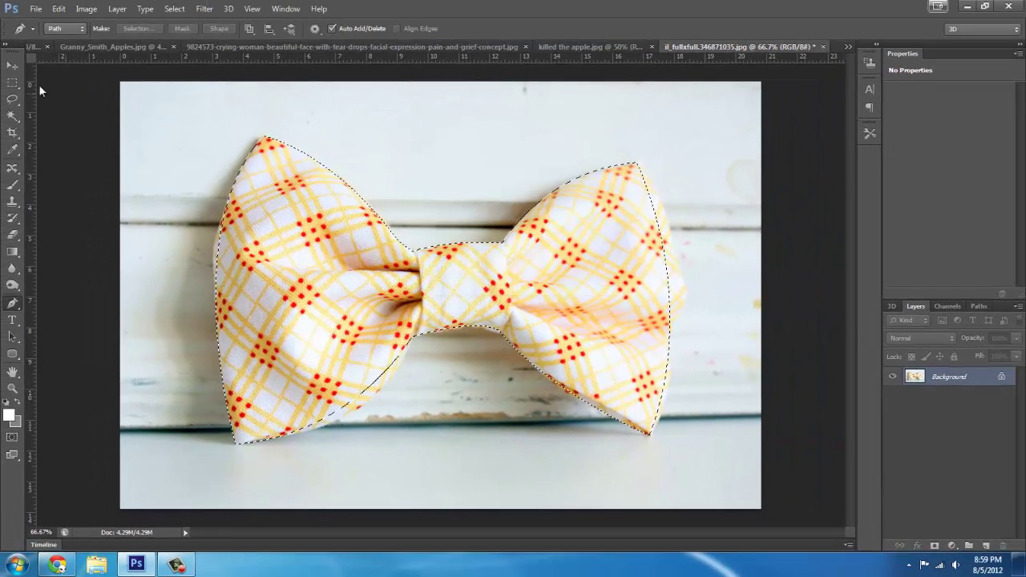
# Move the selected bow into the Granny_Smith_Apples image as a new layer.
pyautogui.press('v')
pyautogui.moveTo(291, 215); pyautogui.dragTo(172, 50)
pyautogui.moveTo(102, 51); pyautogui.dragTo(497, 256)
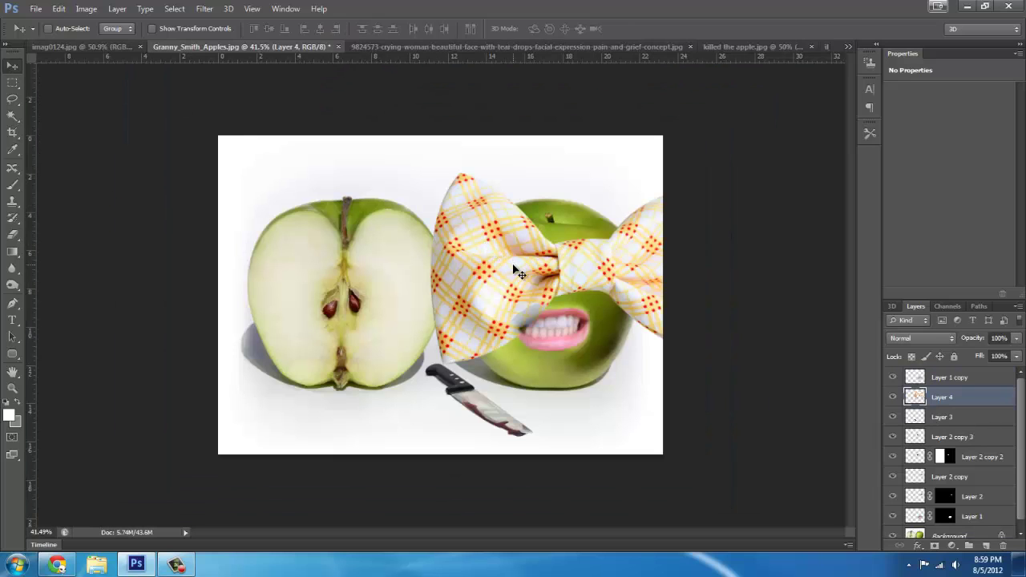
# Scale the bow down to about 44% or less, skew it to the apple's curve, and place it above the left eye.
pyautogui.hotkey('ctrl', 't')
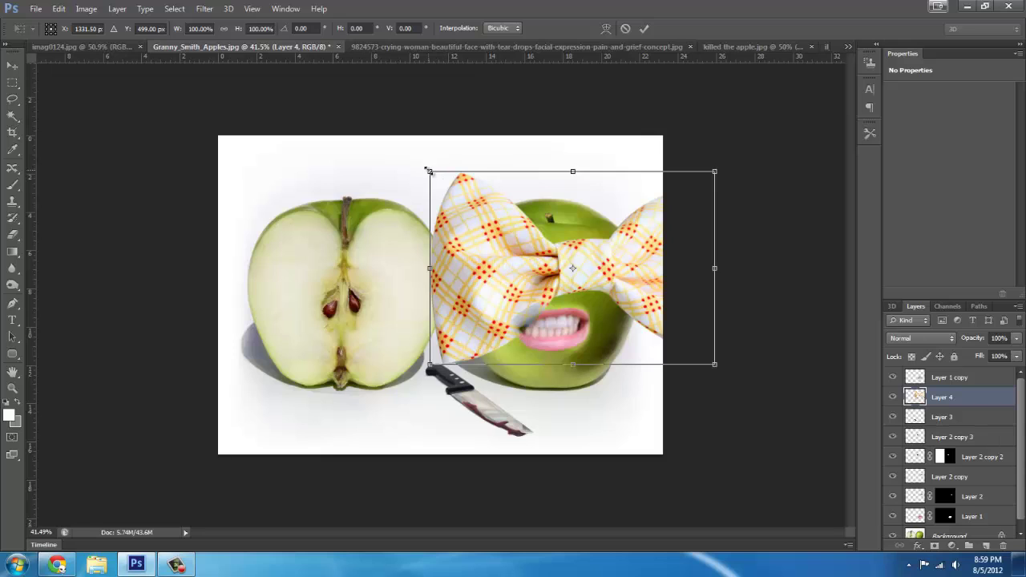
pyautogui.moveTo(429, 171); pyautogui.dragTo(590, 280)
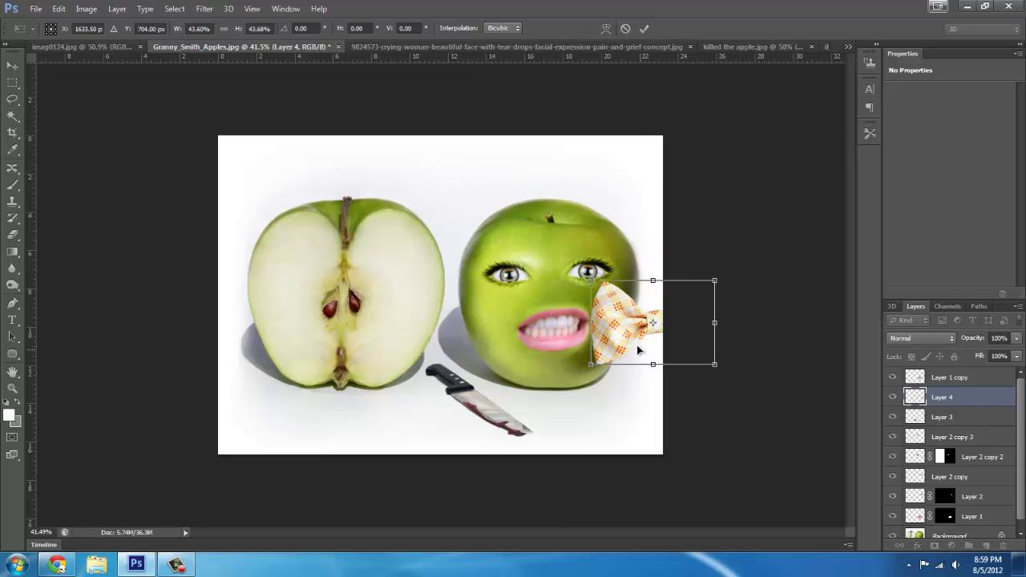
pyautogui.moveTo(637, 345); pyautogui.dragTo(473, 236)
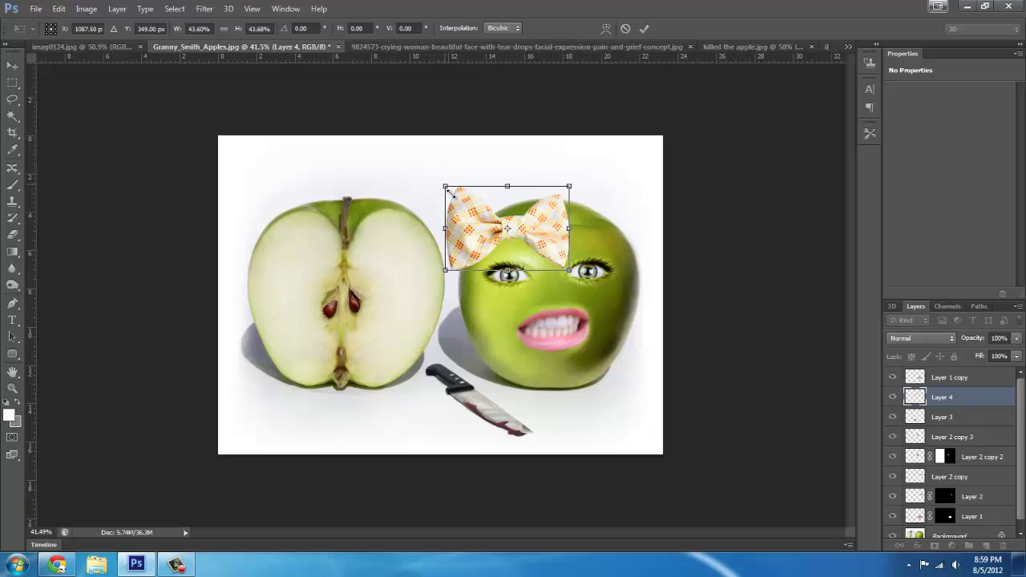
pyautogui.moveTo(450, 191); pyautogui.dragTo(476, 218)
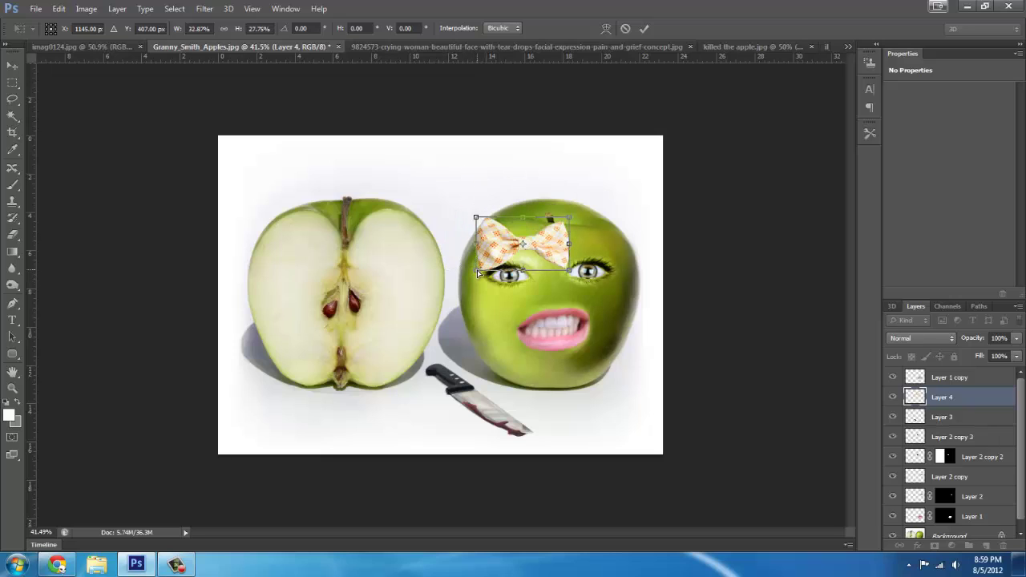
pyautogui.moveTo(476, 273); pyautogui.dragTo(473, 262)
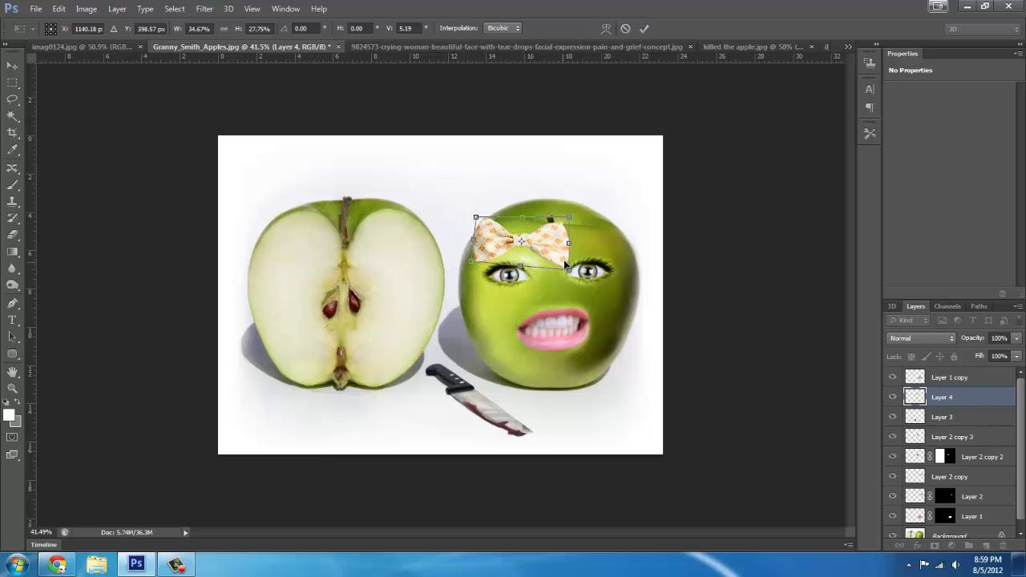
pyautogui.moveTo(564, 274); pyautogui.dragTo(538, 278)
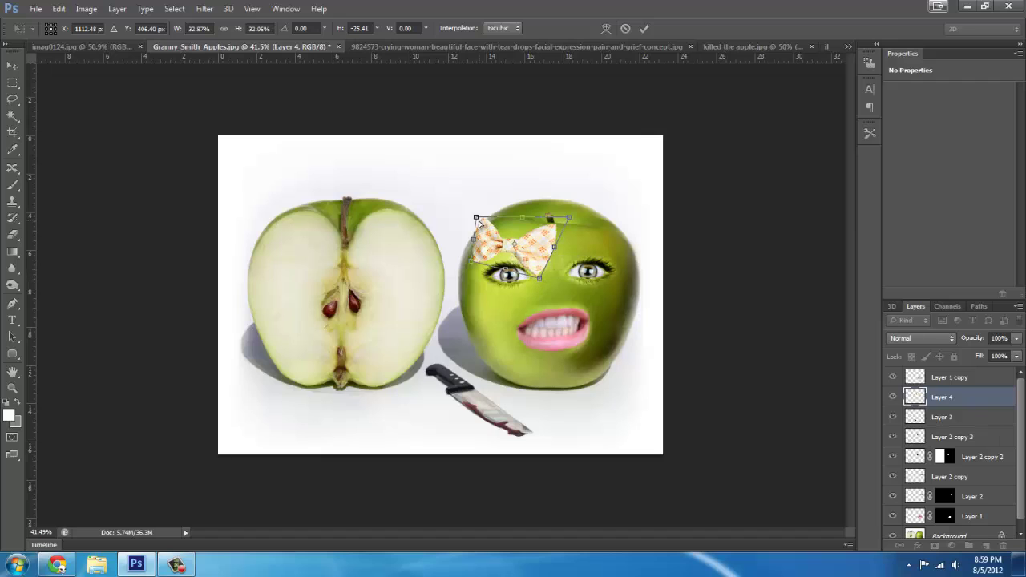
pyautogui.moveTo(481, 221); pyautogui.dragTo(489, 214)
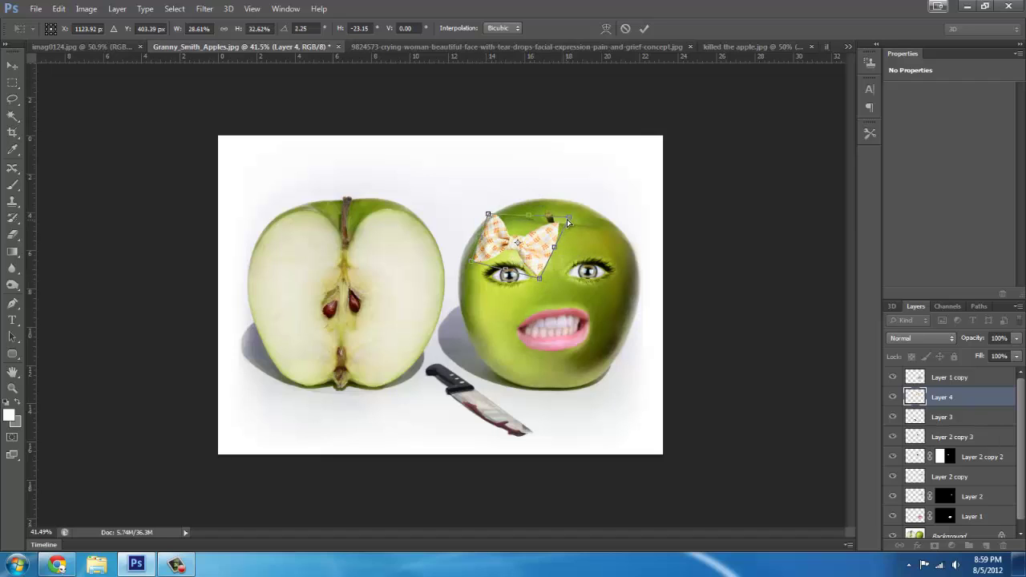
pyautogui.moveTo(565, 218); pyautogui.dragTo(560, 217)
pyautogui.moveTo(521, 252); pyautogui.dragTo(514, 248)
pyautogui.press('Return')
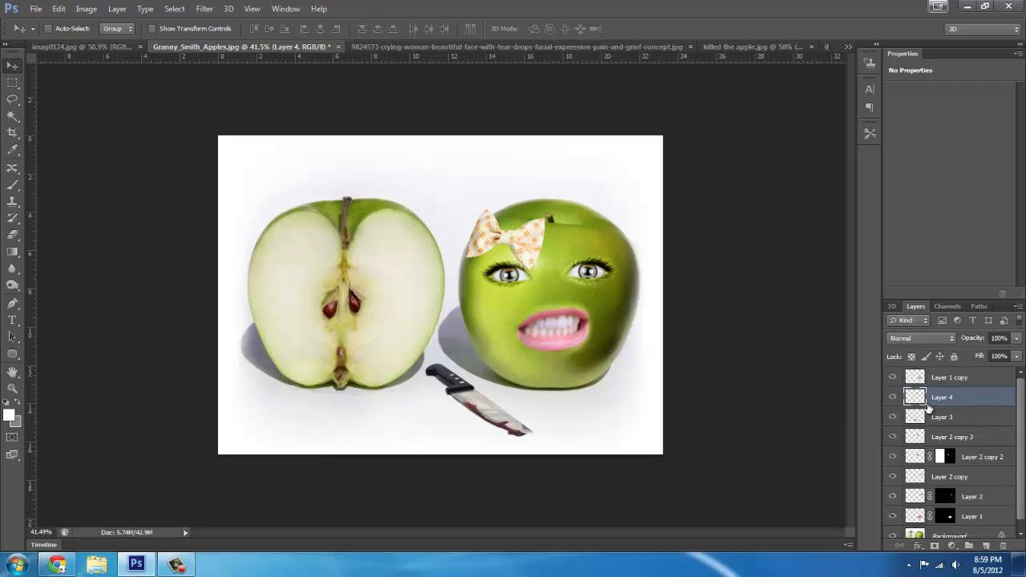
# Duplicate the bow layer and fill the copy's outline with black.
pyautogui.hotkey('ctrl', 'j')
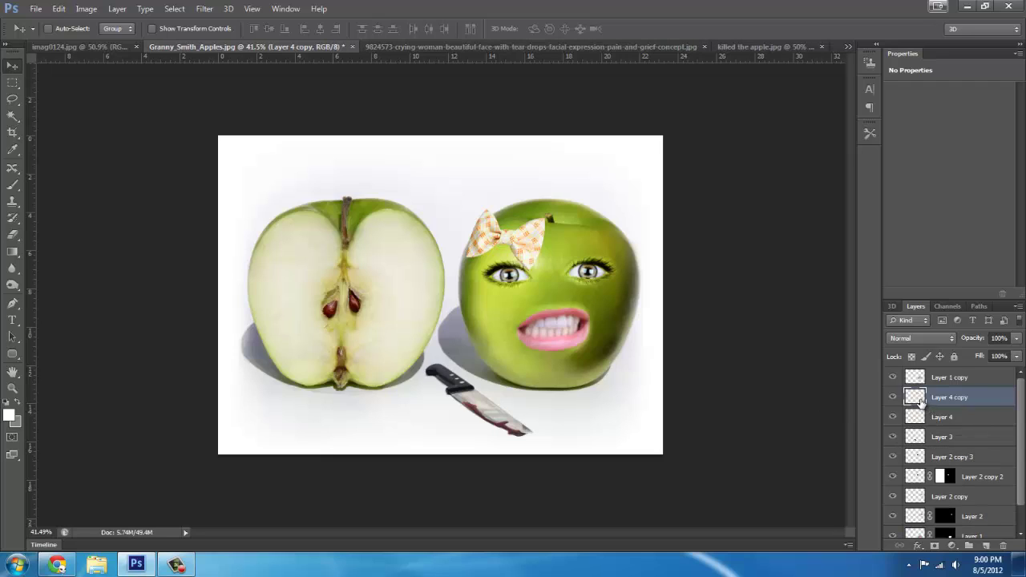
pyautogui.keyDown('ctrl'); pyautogui.click(919, 399); pyautogui.keyUp('ctrl')
pyautogui.press('i')
pyautogui.hotkey('shift', 'BackSpace')
pyautogui.click(586, 169)
pyautogui.press('v')
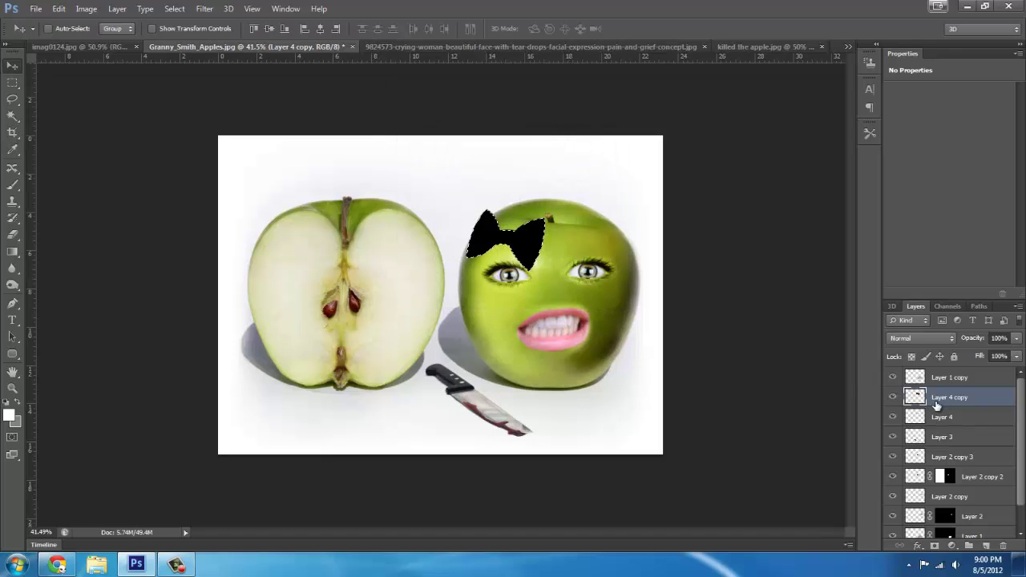
# Place the black copy beneath the plaid bow, deselect, and offset it slightly as a shadow.
pyautogui.moveTo(937, 406); pyautogui.dragTo(938, 427)
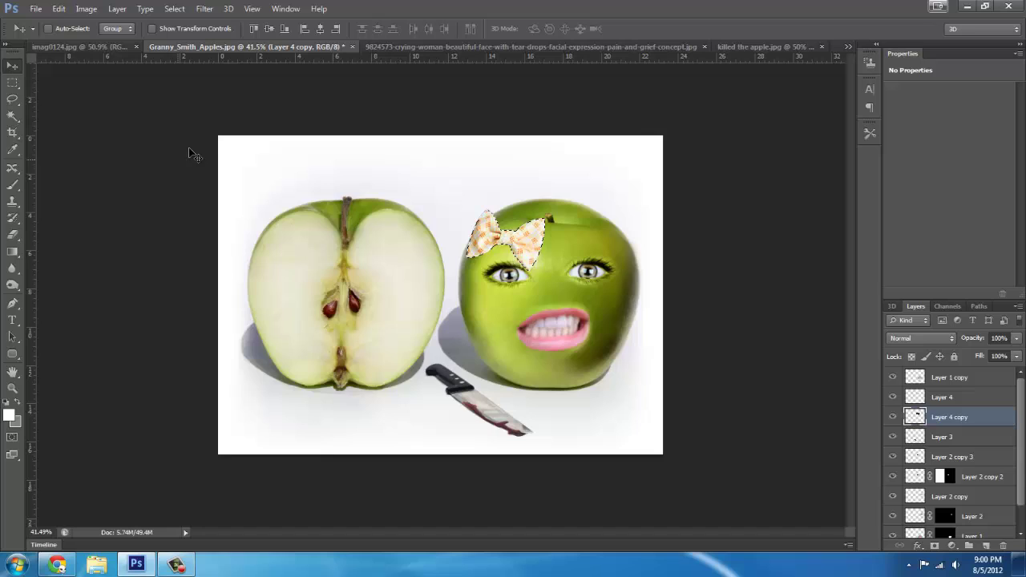
pyautogui.hotkey('ctrl', 'd')
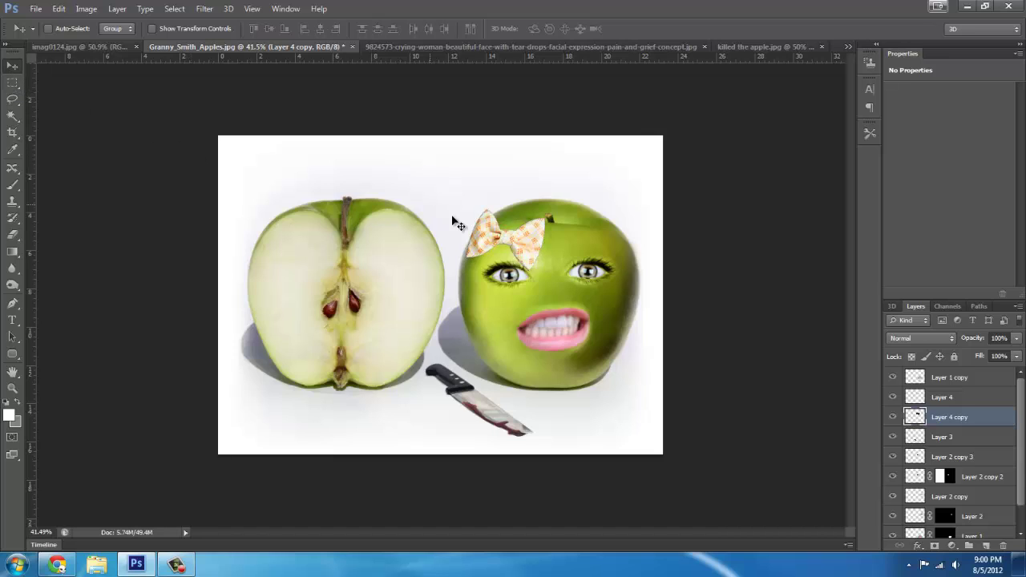
pyautogui.moveTo(485, 251); pyautogui.dragTo(486, 253)
# Apply a Gaussian Blur of radius 6.8 pixels to the black bow copy.
pyautogui.click(205, 9)
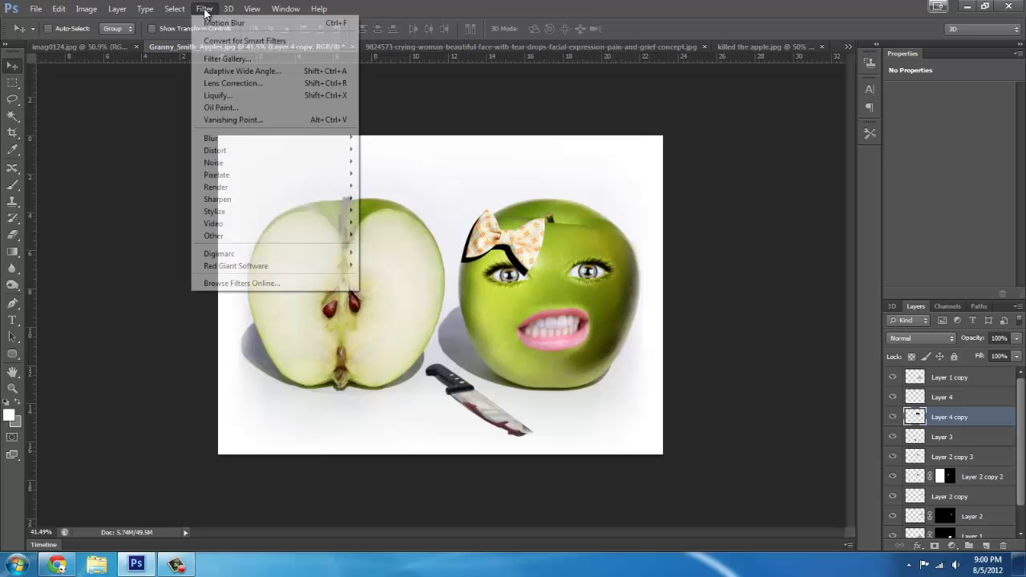
pyautogui.moveTo(215, 139)
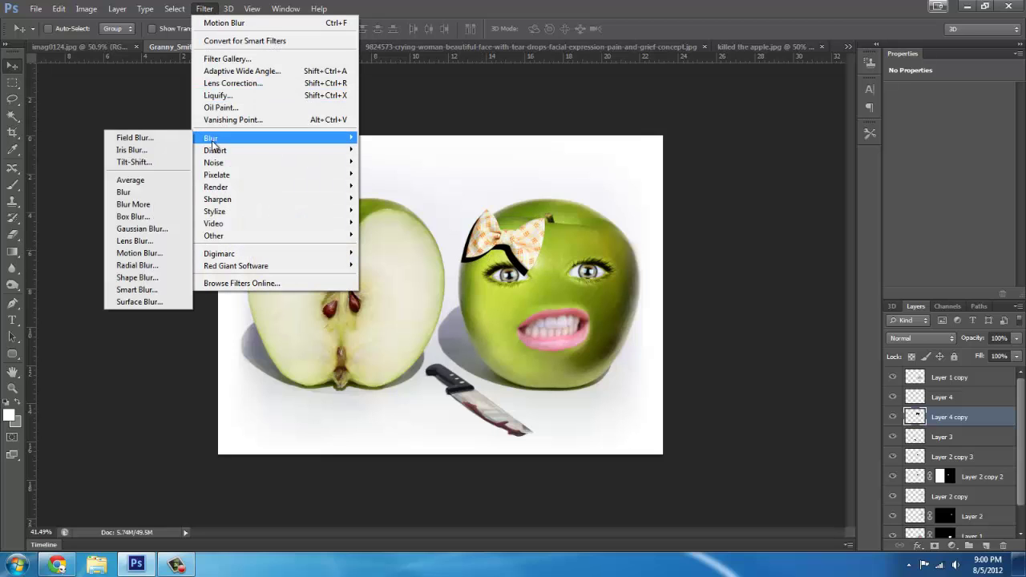
pyautogui.click(142, 228)
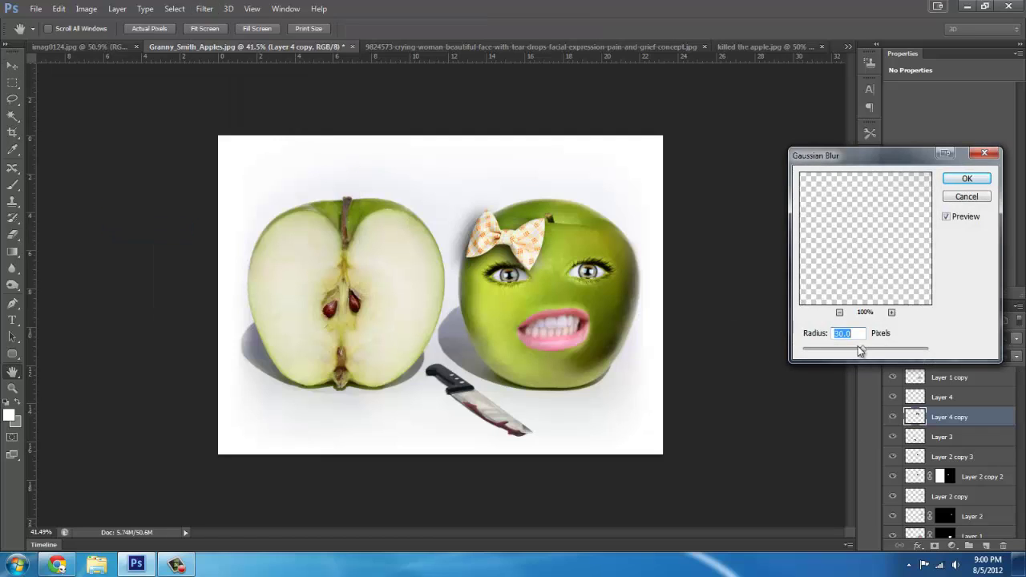
pyautogui.moveTo(859, 350)
pyautogui.mouseDown()
pyautogui.moveTo(827, 358)
pyautogui.moveTo(842, 353)
pyautogui.mouseUp()
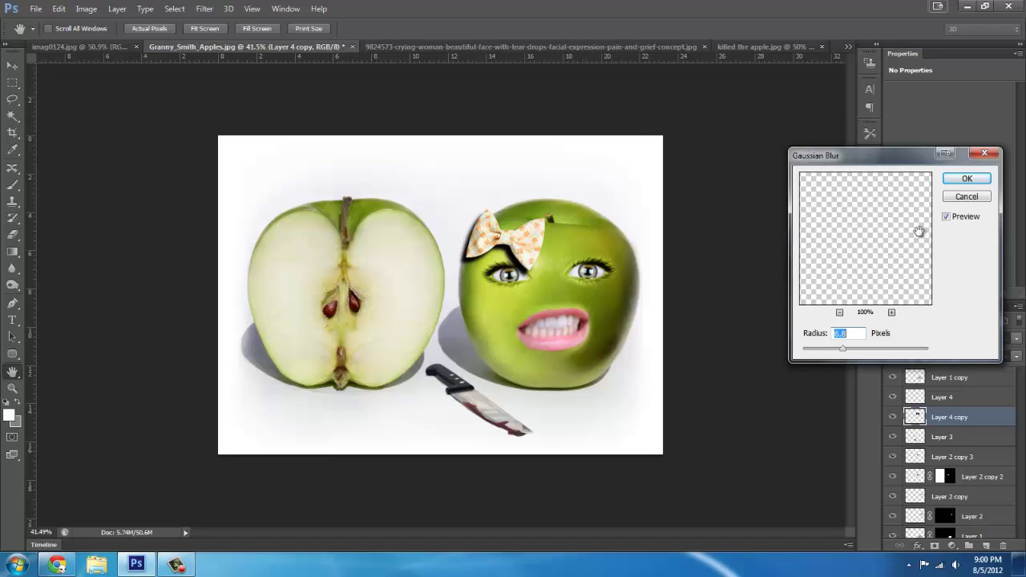
pyautogui.click(965, 181)
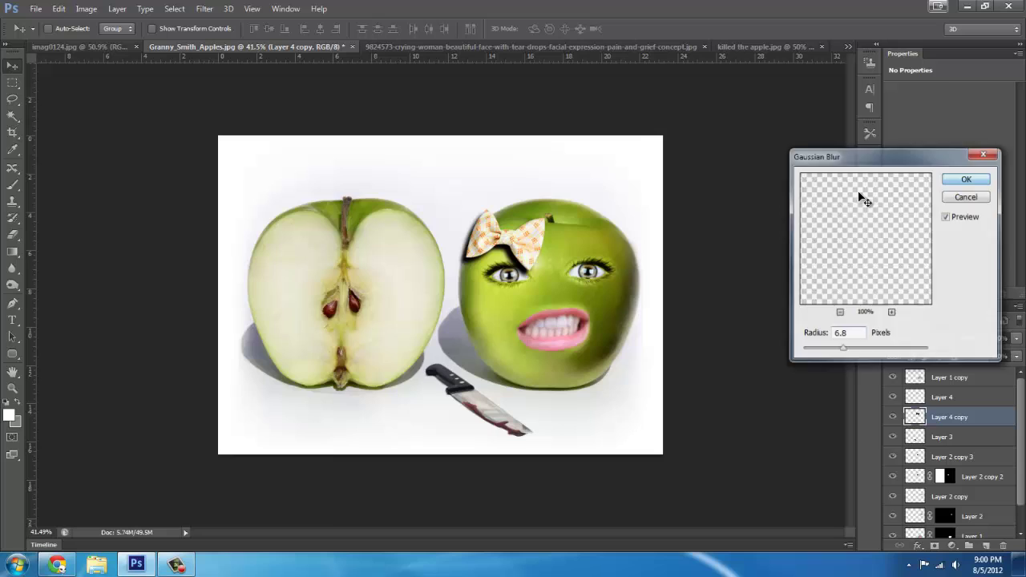
pyautogui.click(12, 234)
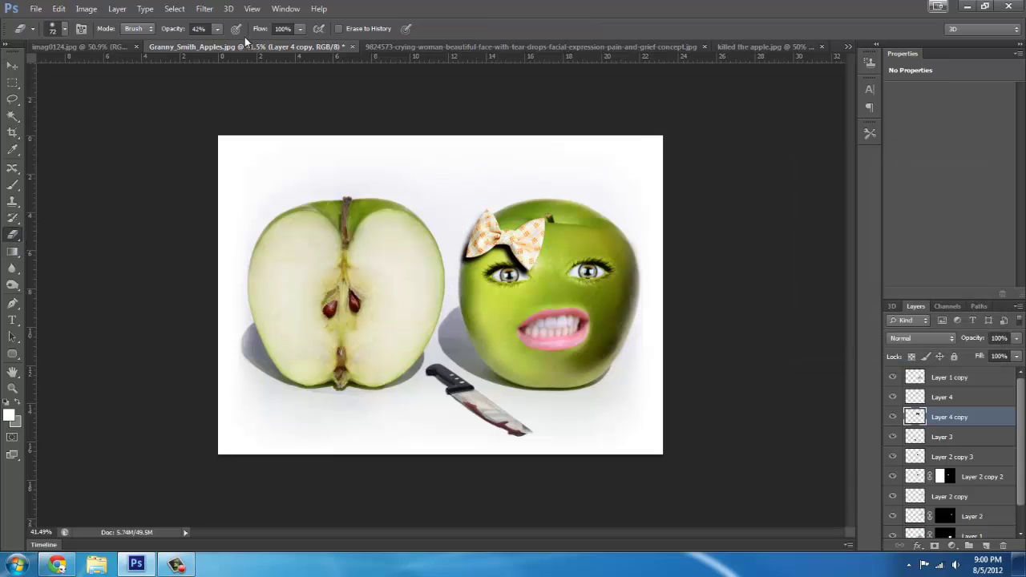
# Lower the opacity of the Layer 4 copy shadow layer to 59%.
pyautogui.click(216, 29)
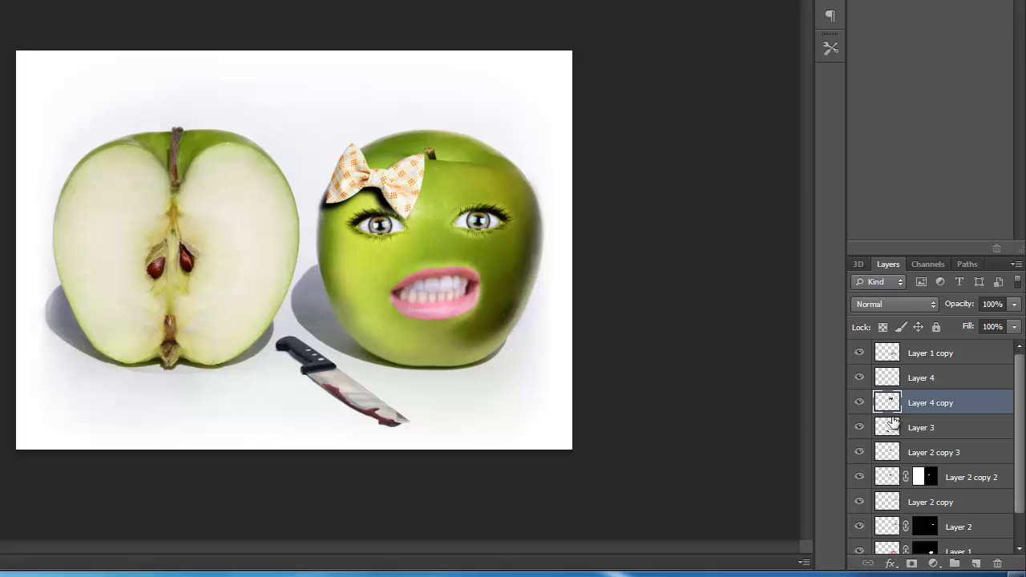
pyautogui.click(1016, 303)
pyautogui.moveTo(988, 312); pyautogui.dragTo(981, 313)
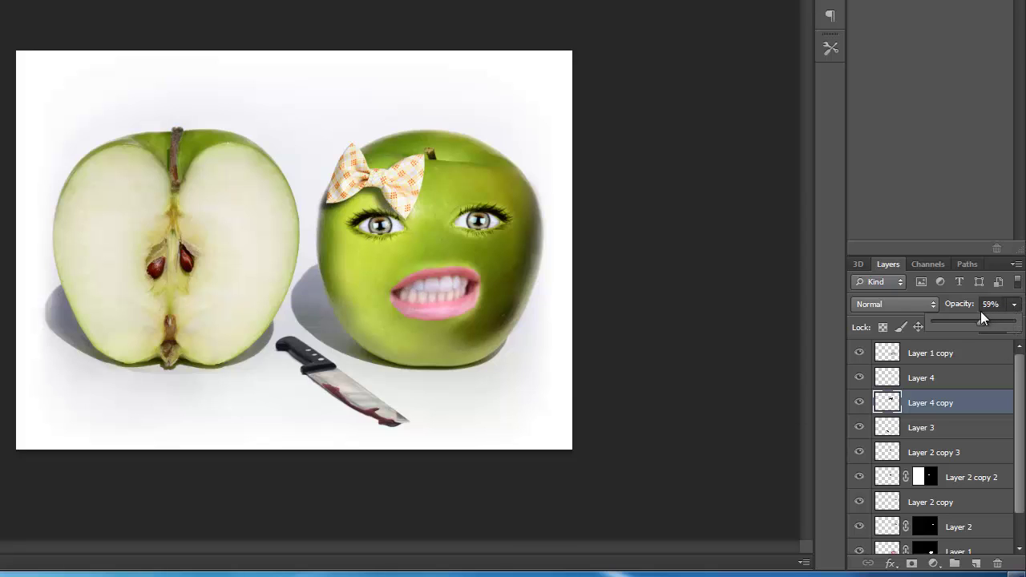